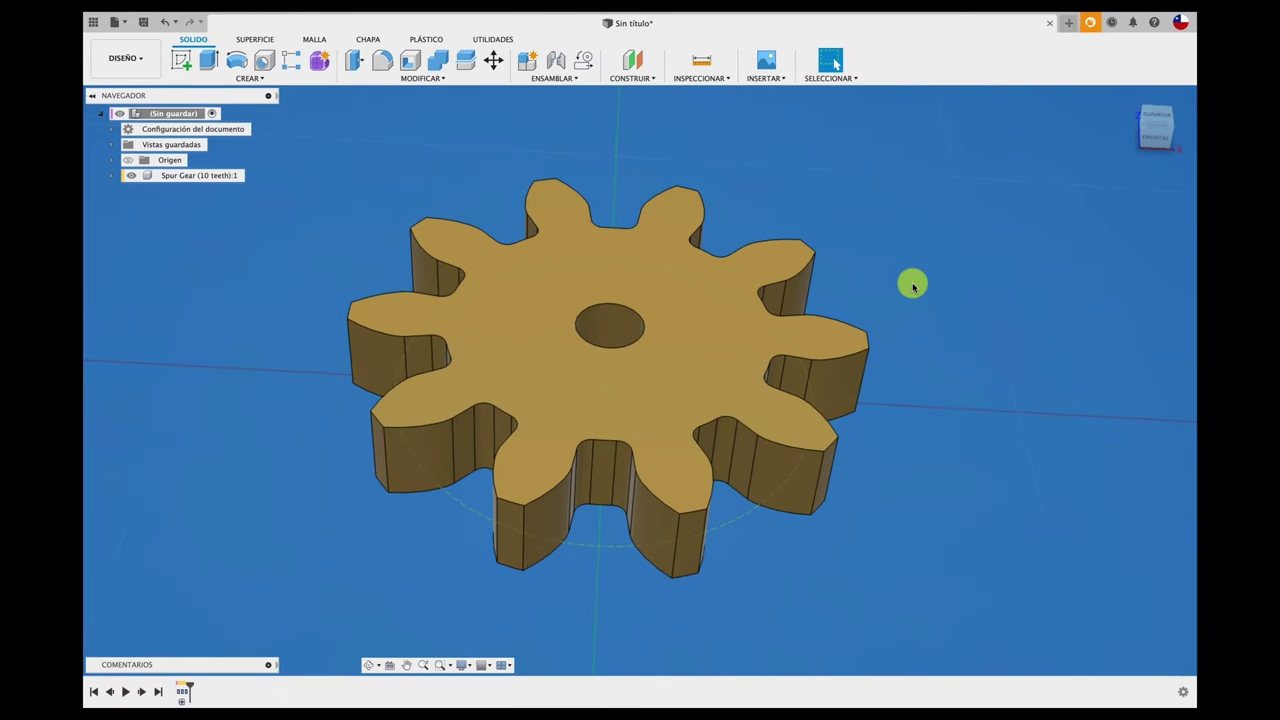
Inspect the 10-tooth gear, then drag its body sideways away from the origin.
{"action": "left_click", "coordinate": [912, 285]}
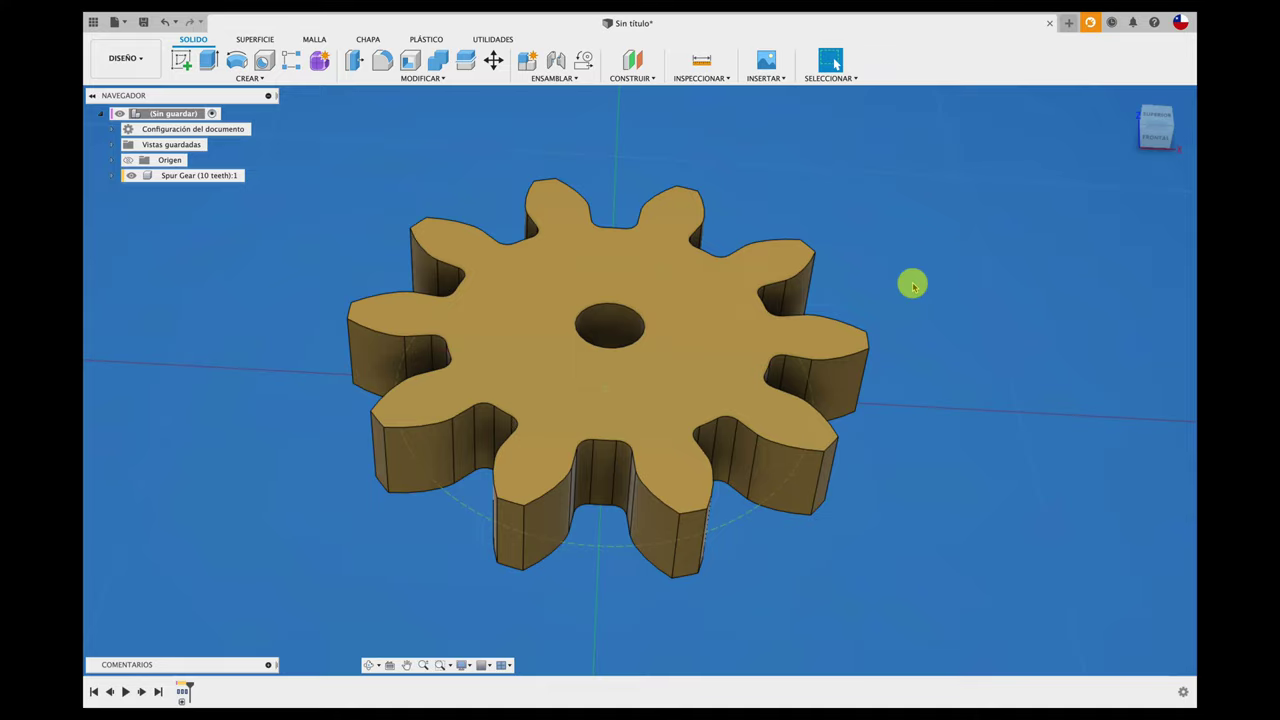
{"action": "mouse_move", "coordinate": [912, 287]}
{"action": "middle_mouse_down", "text": "shift"}
{"action": "mouse_move", "coordinate": [718, 388]}
{"action": "mouse_move", "coordinate": [660, 389]}
{"action": "mouse_move", "coordinate": [646, 309]}
{"action": "middle_mouse_up", "text": "shift"}
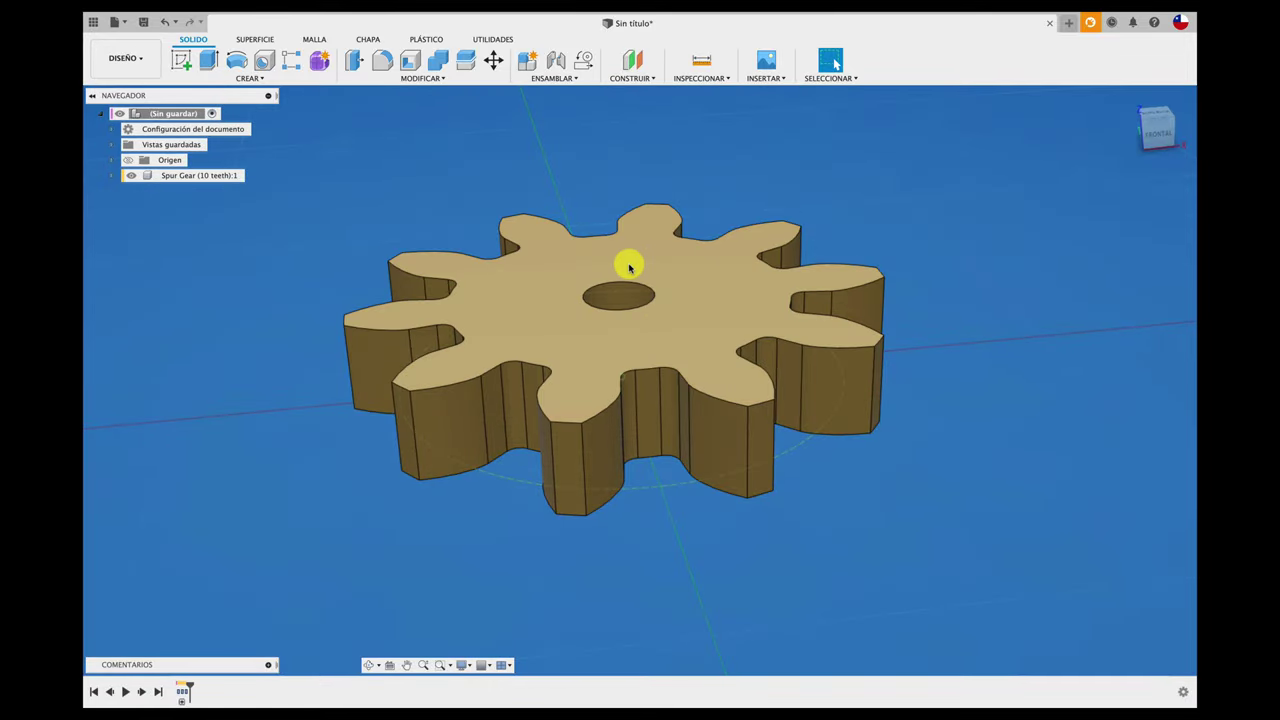
{"action": "scroll", "coordinate": [629, 268], "scroll_direction": "up", "scroll_amount": 2}
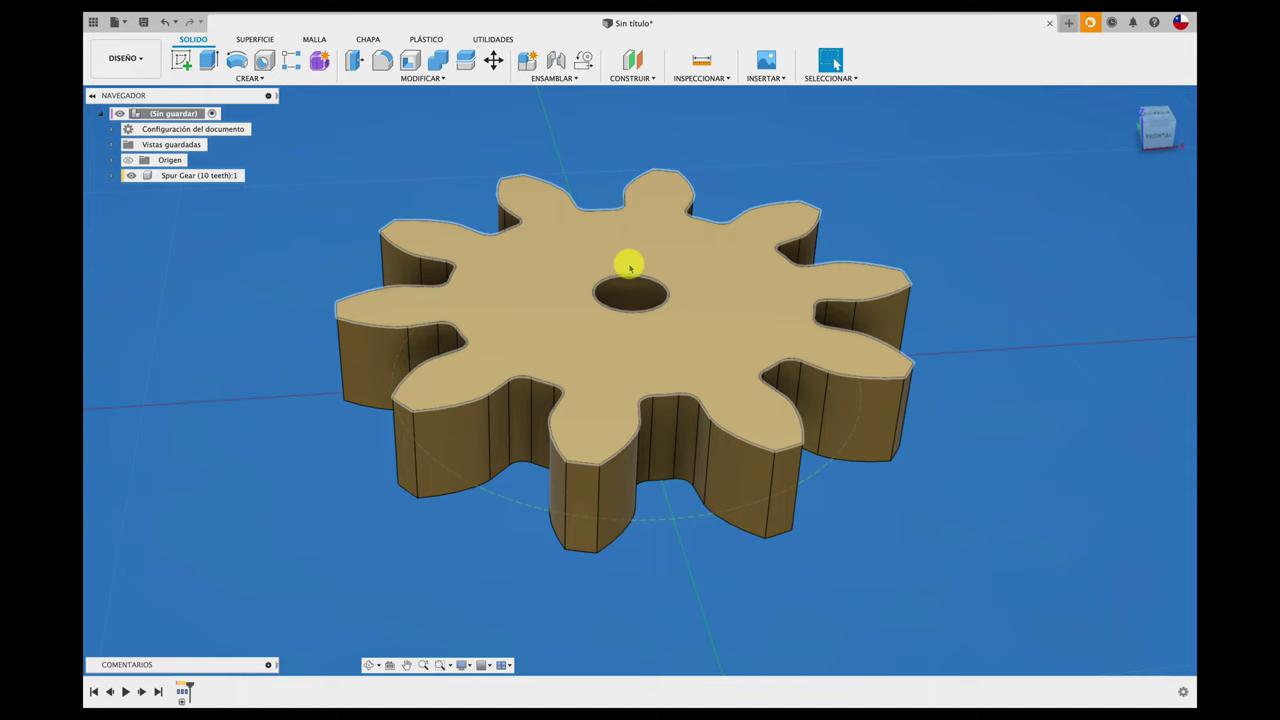
{"action": "scroll", "coordinate": [629, 267], "scroll_direction": "down", "scroll_amount": 2}
{"action": "scroll", "coordinate": [629, 267], "scroll_direction": "down", "scroll_amount": 2}
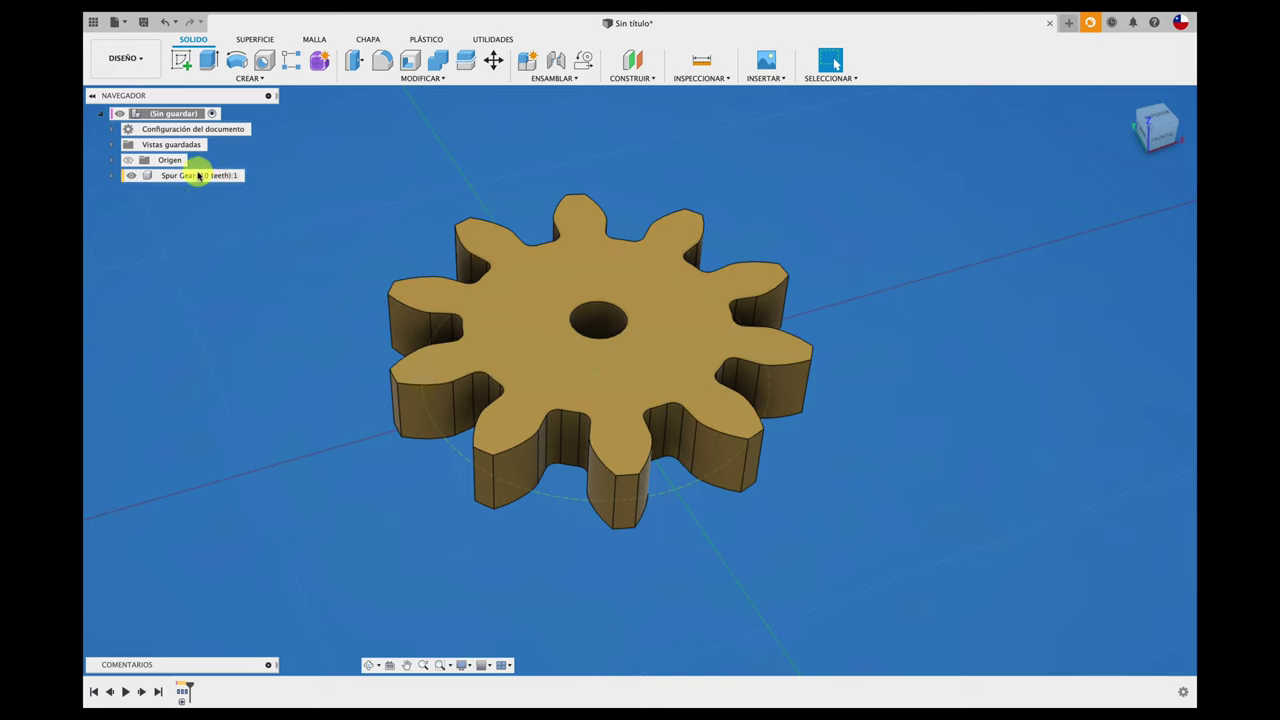
{"action": "mouse_move", "coordinate": [469, 277]}
{"action": "left_mouse_down"}
{"action": "mouse_move", "coordinate": [810, 342]}
{"action": "mouse_move", "coordinate": [800, 280]}
{"action": "mouse_move", "coordinate": [769, 277]}
{"action": "left_mouse_up"}
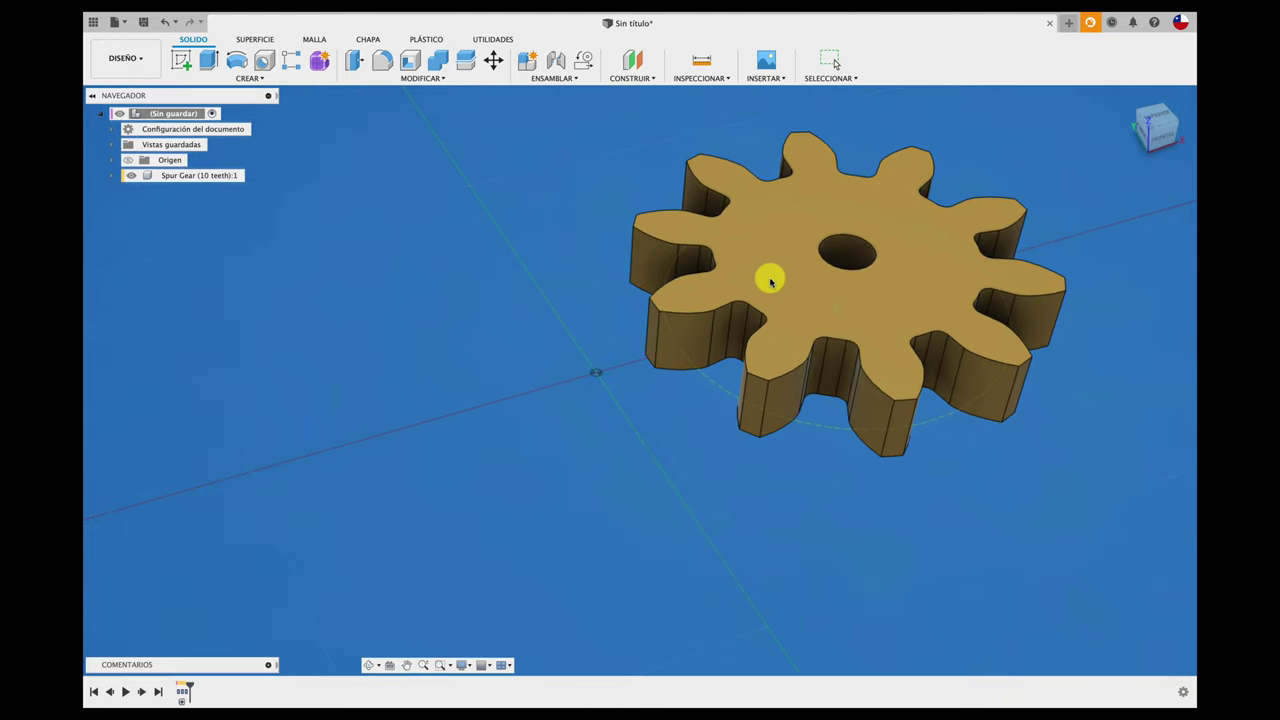
Show the origin and join the gear's bore centre to it with a Revolución joint about Z.
{"action": "left_click", "coordinate": [128, 160]}
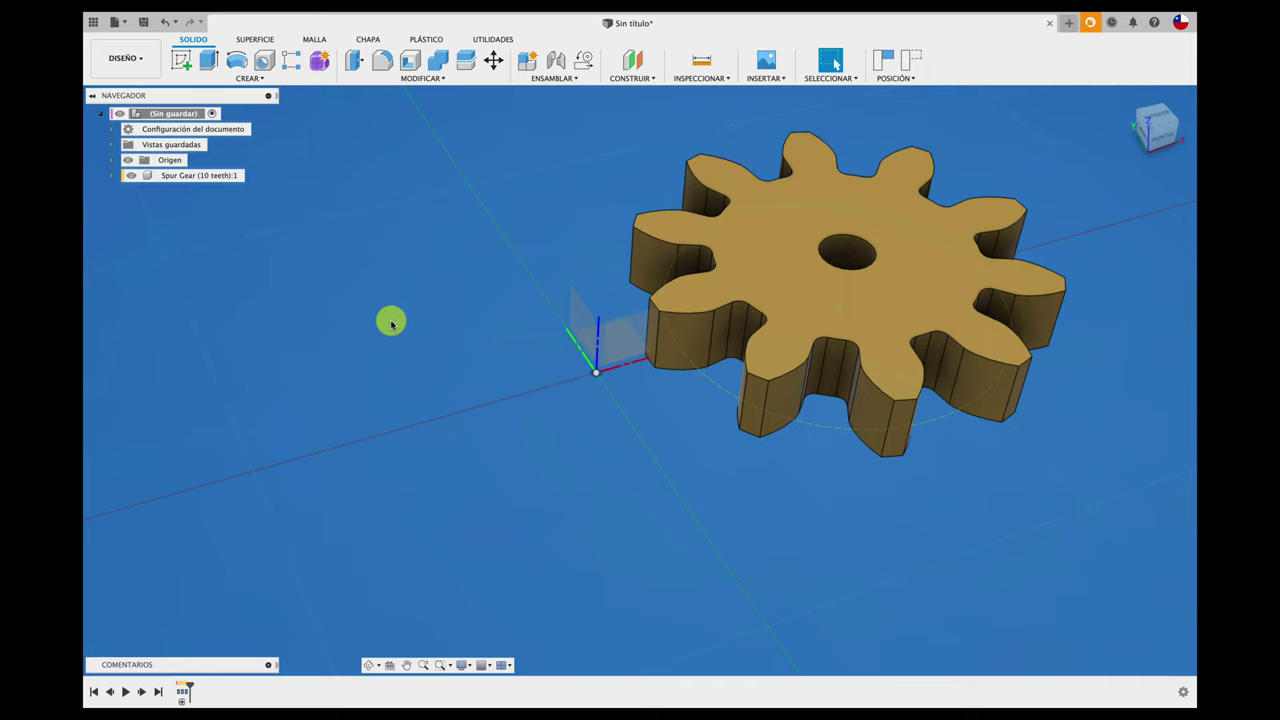
{"action": "middle_click_drag", "start_coordinate": [391, 322], "coordinate": [391, 322], "text": "shift"}
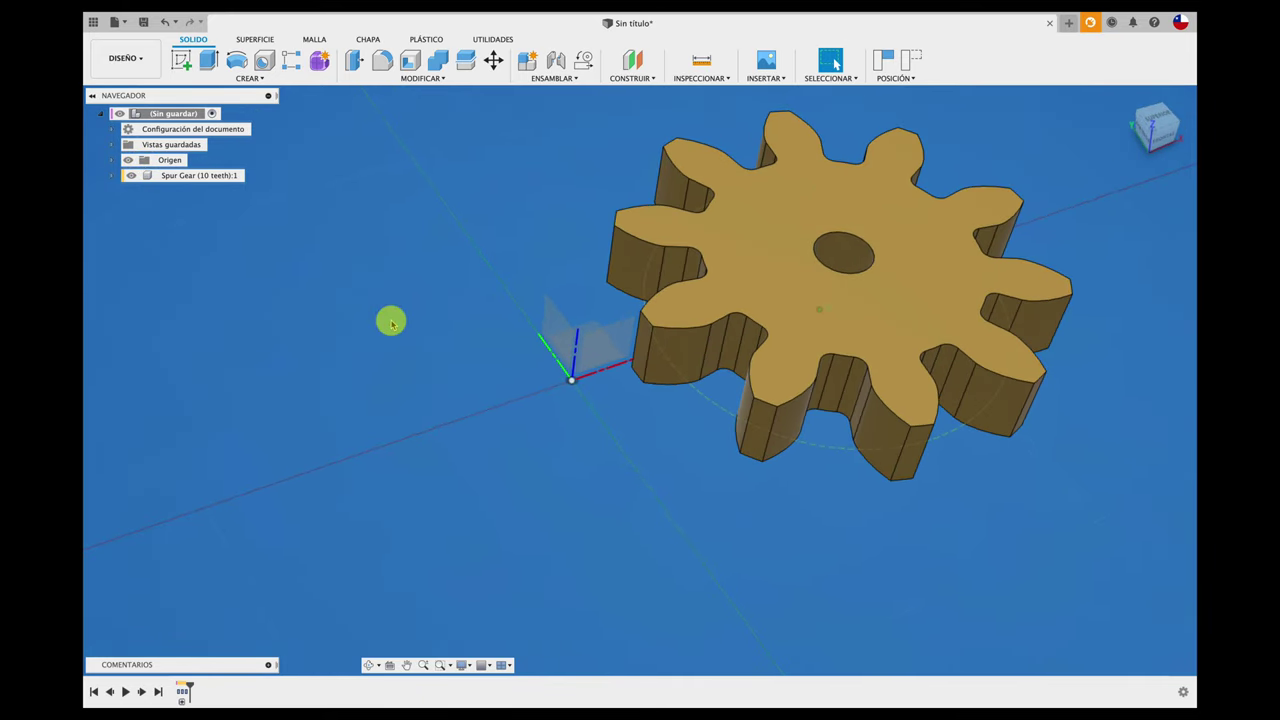
{"action": "key", "text": "j"}
{"action": "middle_click_drag", "start_coordinate": [391, 322], "coordinate": [627, 348], "text": "shift"}
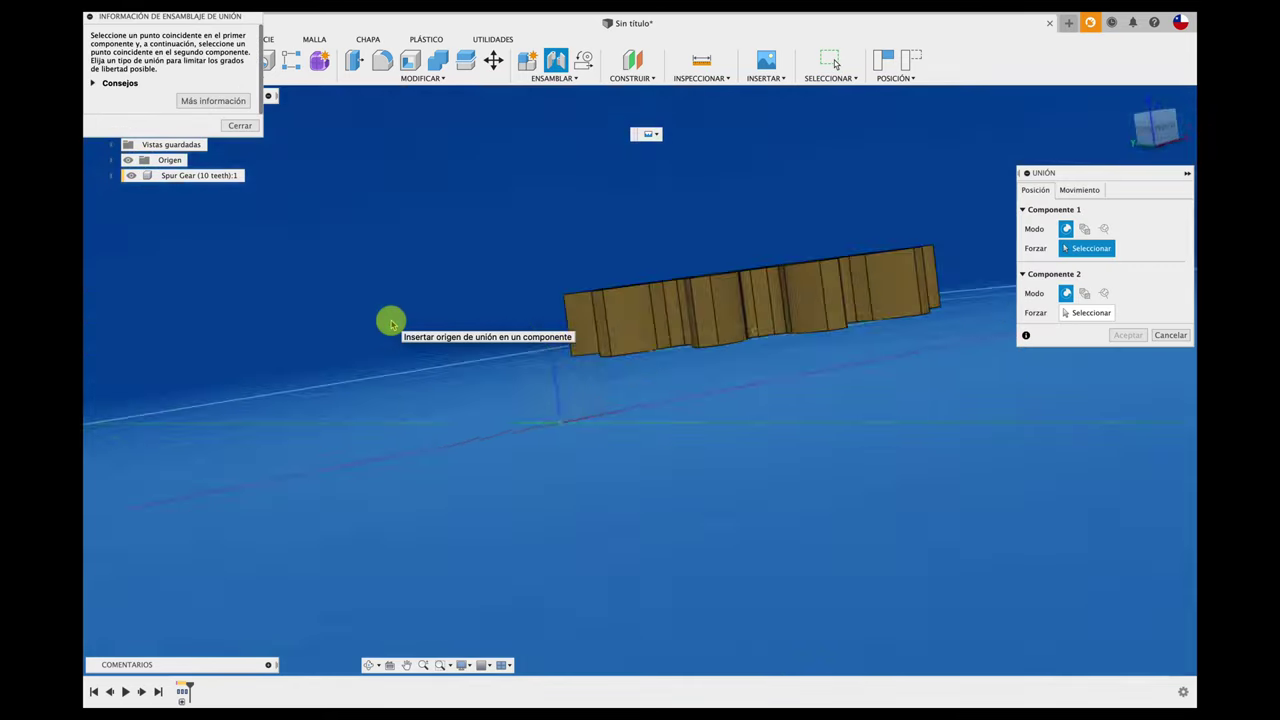
{"action": "left_click", "coordinate": [700, 372]}
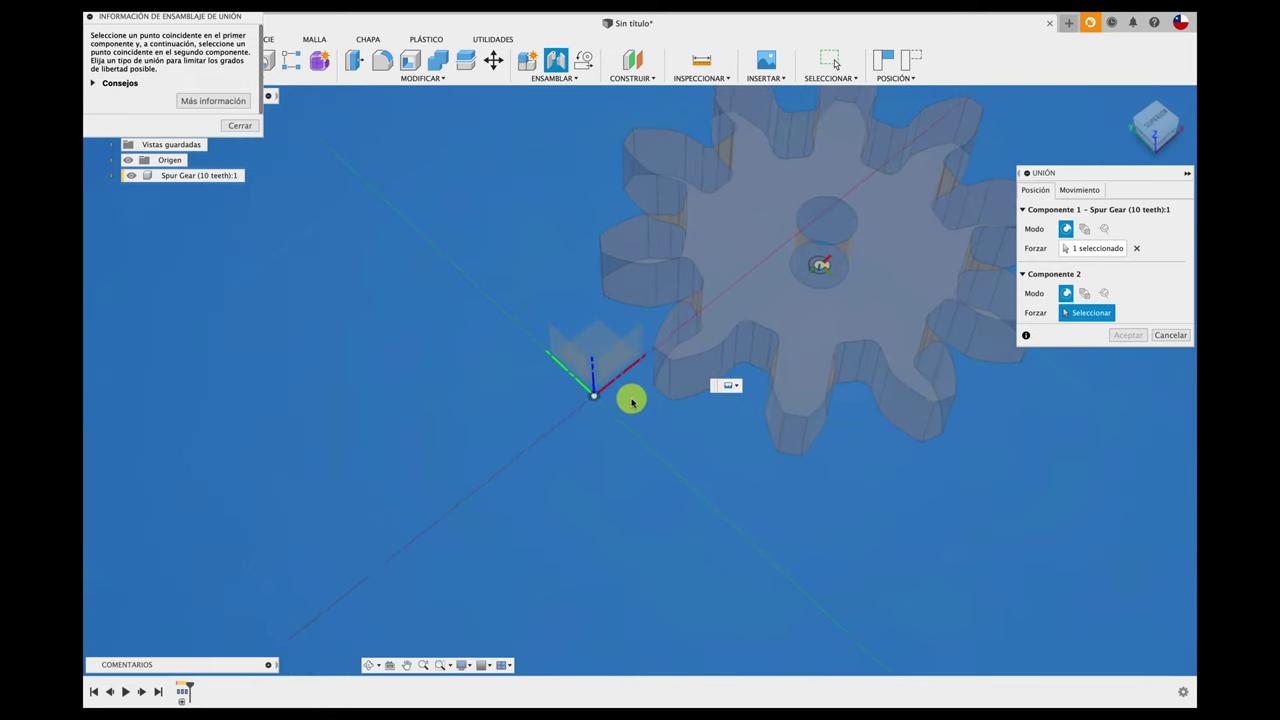
{"action": "left_click", "coordinate": [594, 395]}
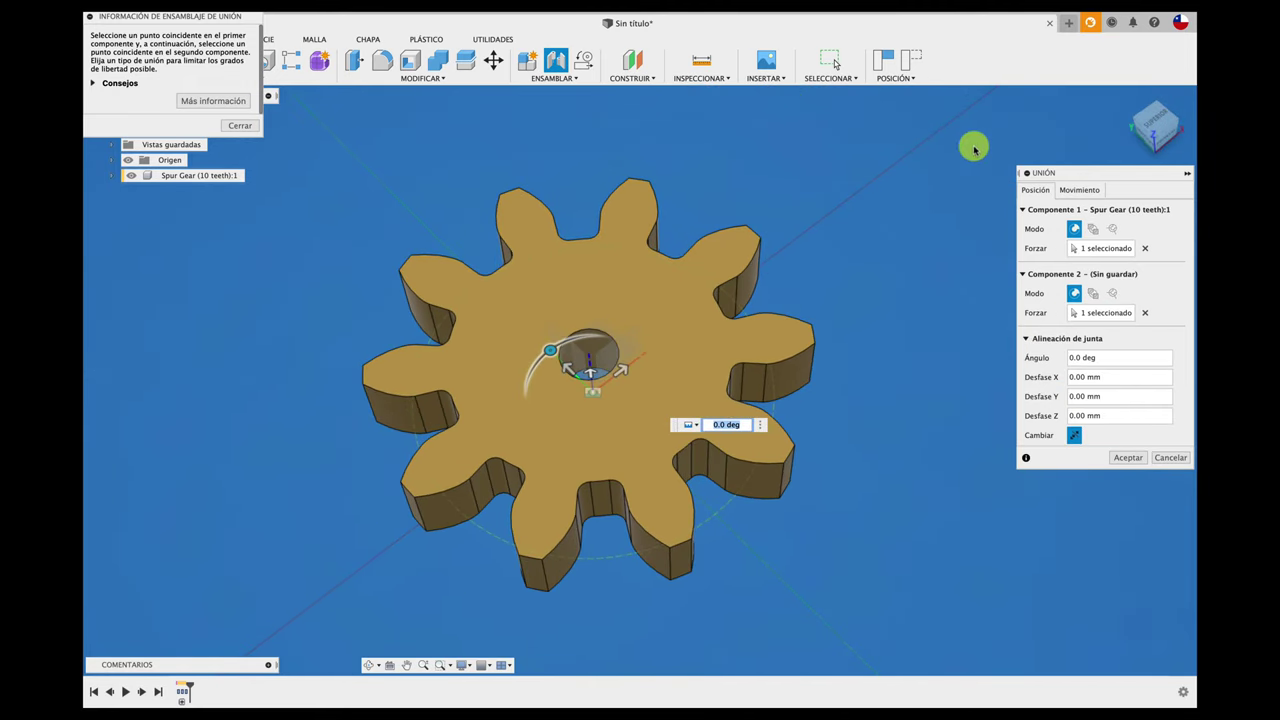
{"action": "left_click_drag", "start_coordinate": [1134, 180], "coordinate": [1002, 146]}
{"action": "left_click", "coordinate": [948, 157]}
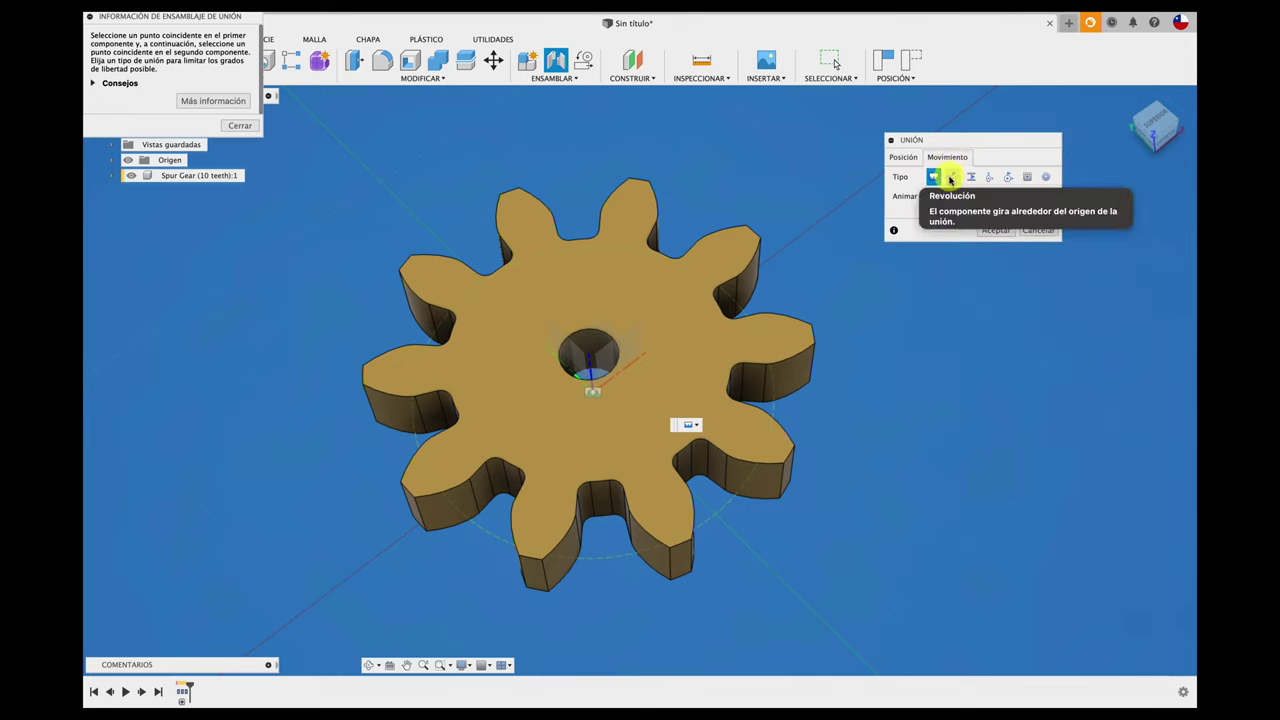
{"action": "left_click", "coordinate": [950, 178]}
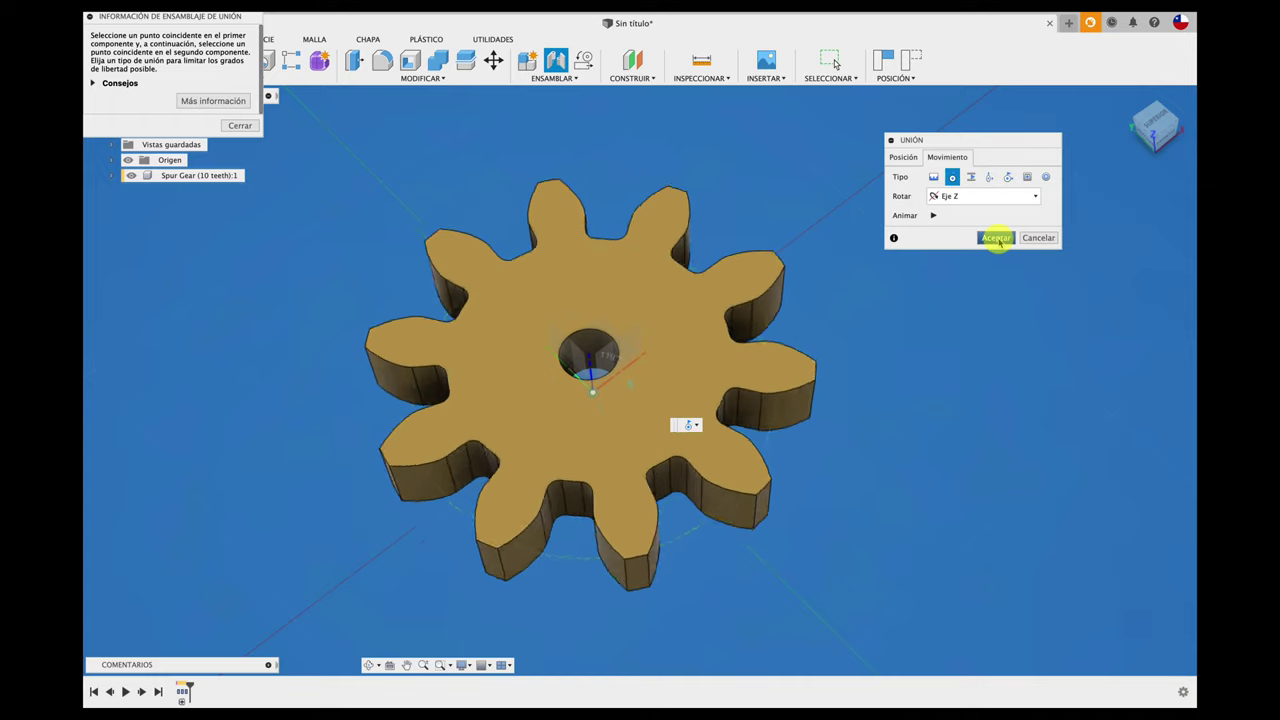
{"action": "left_click", "coordinate": [996, 238]}
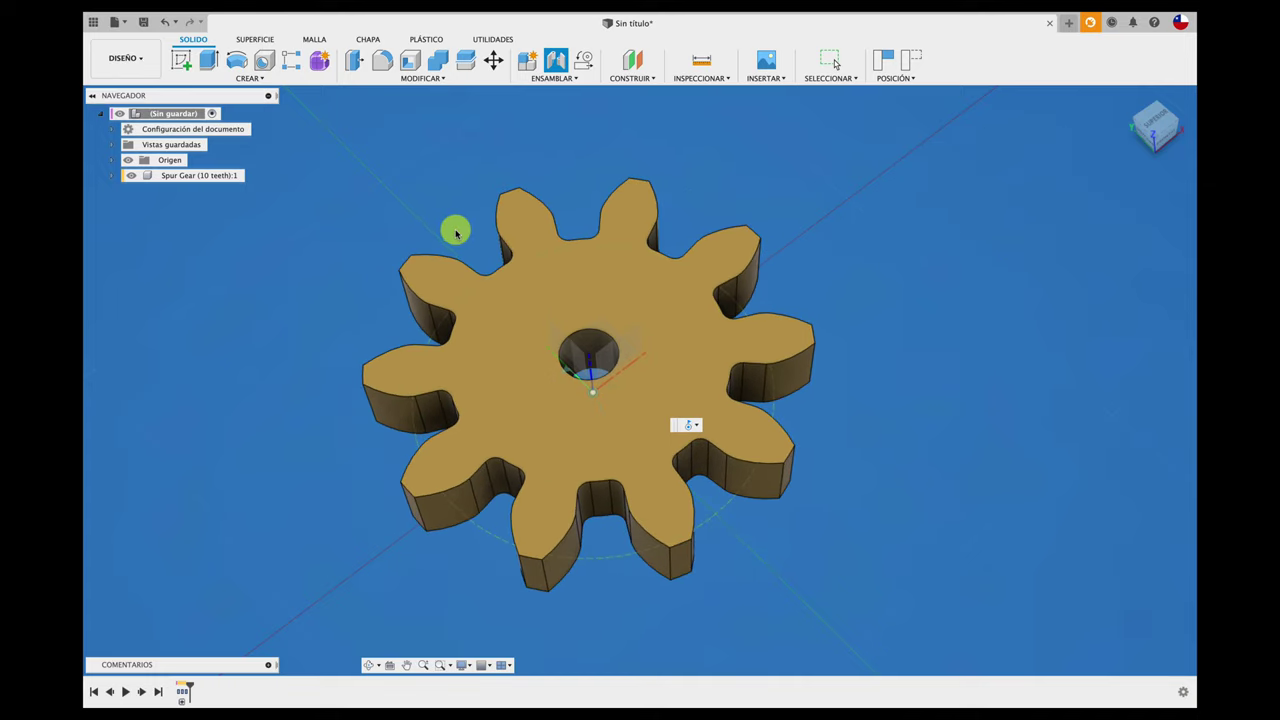
Drag the gear around its joint to test the rotation, then return it to its home position.
{"action": "mouse_move", "coordinate": [455, 232]}
{"action": "middle_mouse_down", "text": "shift"}
{"action": "mouse_move", "coordinate": [577, 277]}
{"action": "mouse_move", "coordinate": [597, 263]}
{"action": "mouse_move", "coordinate": [637, 280]}
{"action": "mouse_move", "coordinate": [693, 373]}
{"action": "middle_mouse_up", "text": "shift"}
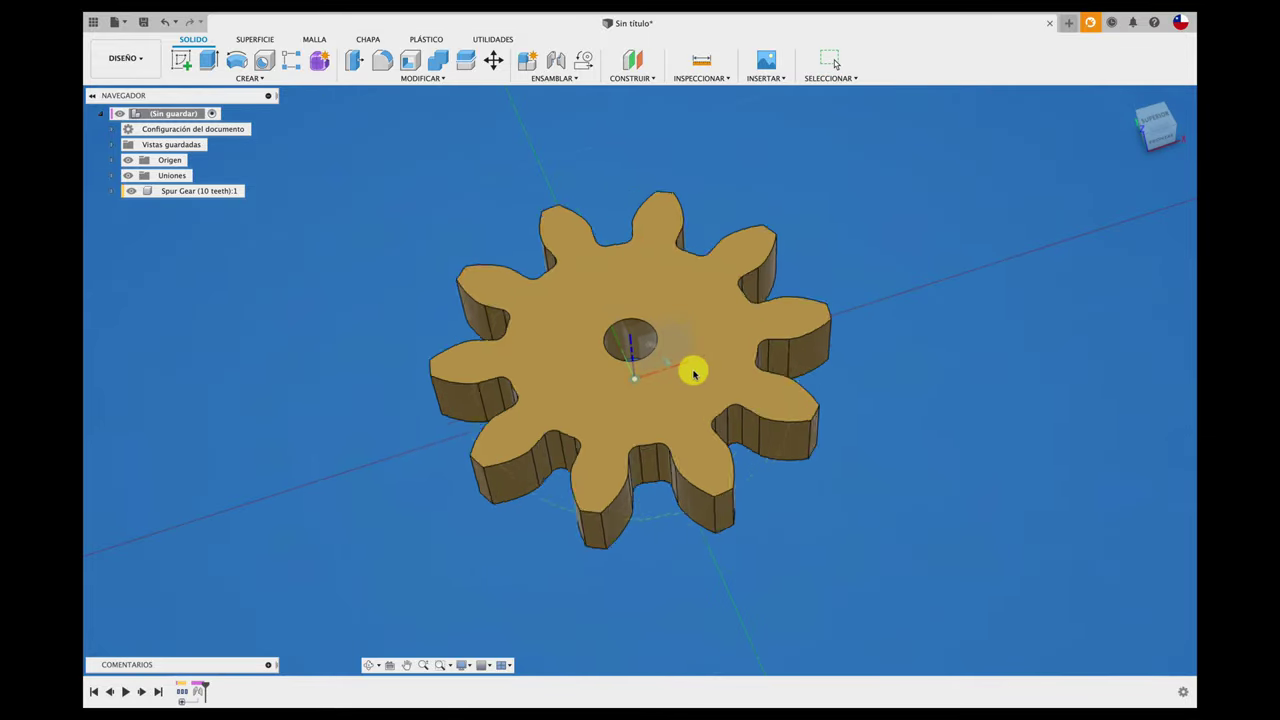
{"action": "mouse_move", "coordinate": [693, 373]}
{"action": "left_mouse_down"}
{"action": "mouse_move", "coordinate": [580, 409]}
{"action": "mouse_move", "coordinate": [634, 394]}
{"action": "mouse_move", "coordinate": [645, 413]}
{"action": "left_mouse_up"}
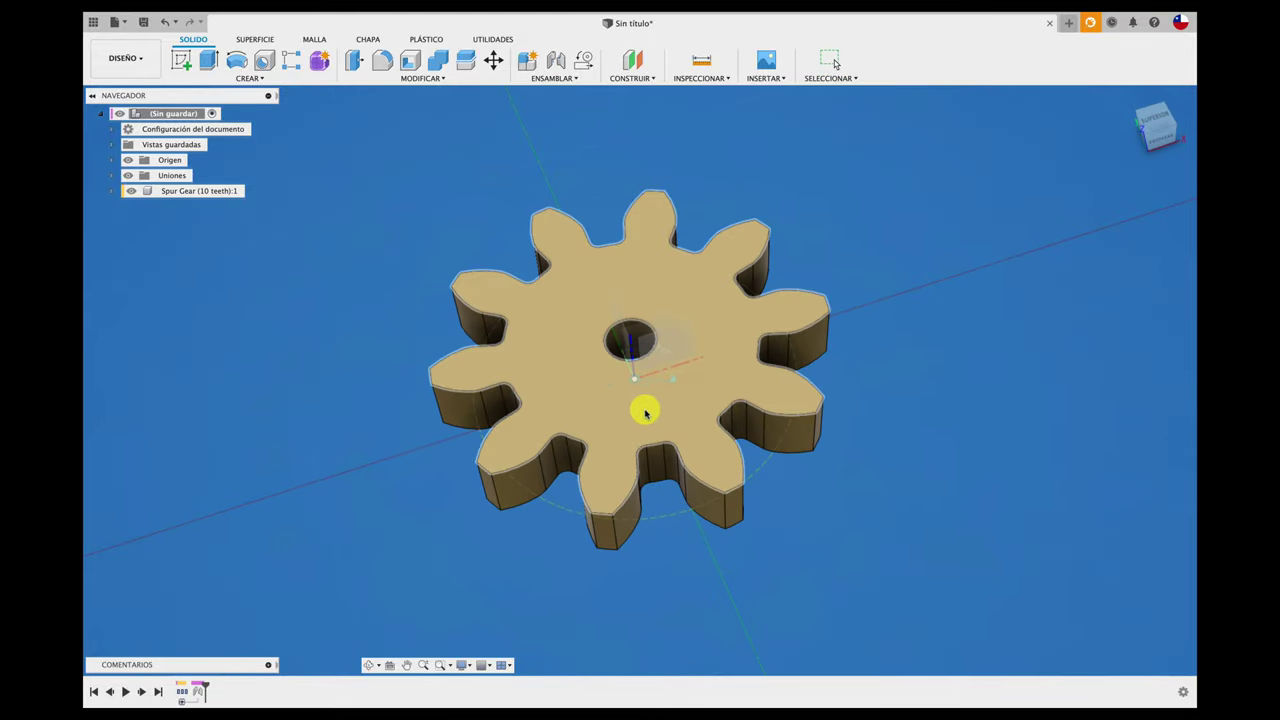
{"action": "scroll", "coordinate": [660, 410], "scroll_direction": "up", "scroll_amount": 5}
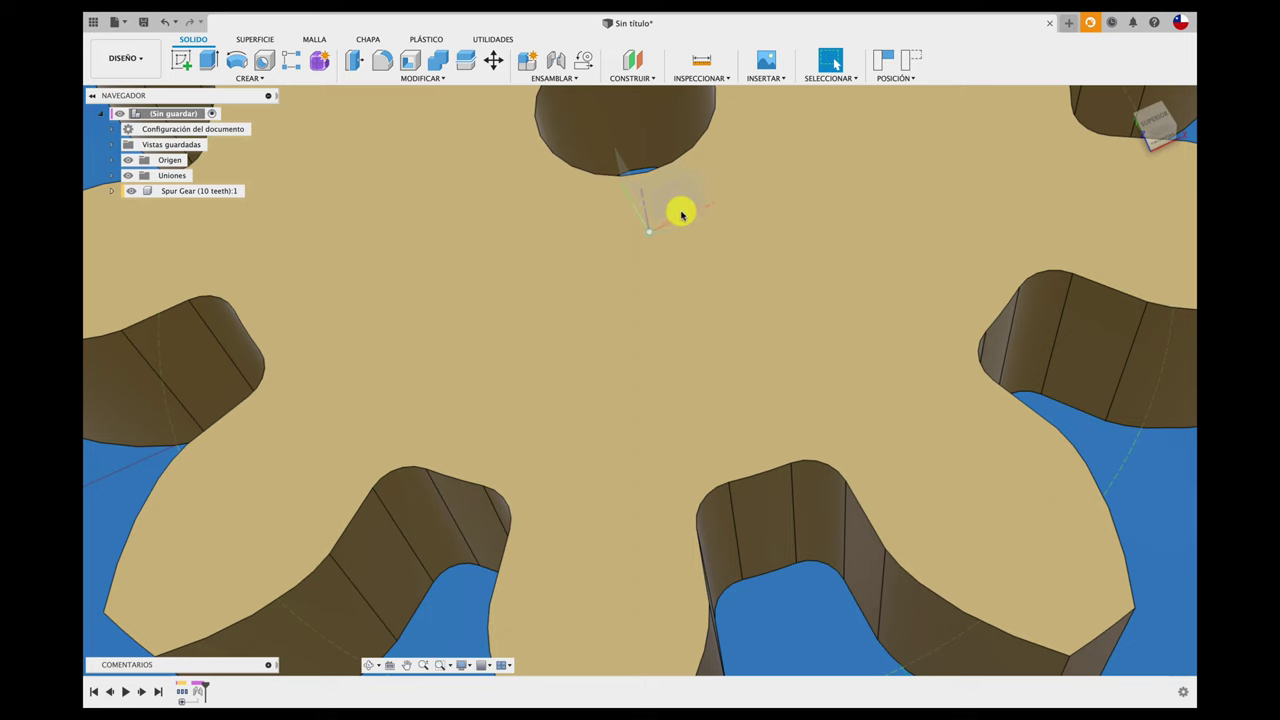
{"action": "mouse_move", "coordinate": [681, 215]}
{"action": "left_mouse_down"}
{"action": "mouse_move", "coordinate": [700, 237]}
{"action": "mouse_move", "coordinate": [686, 233]}
{"action": "left_mouse_up"}
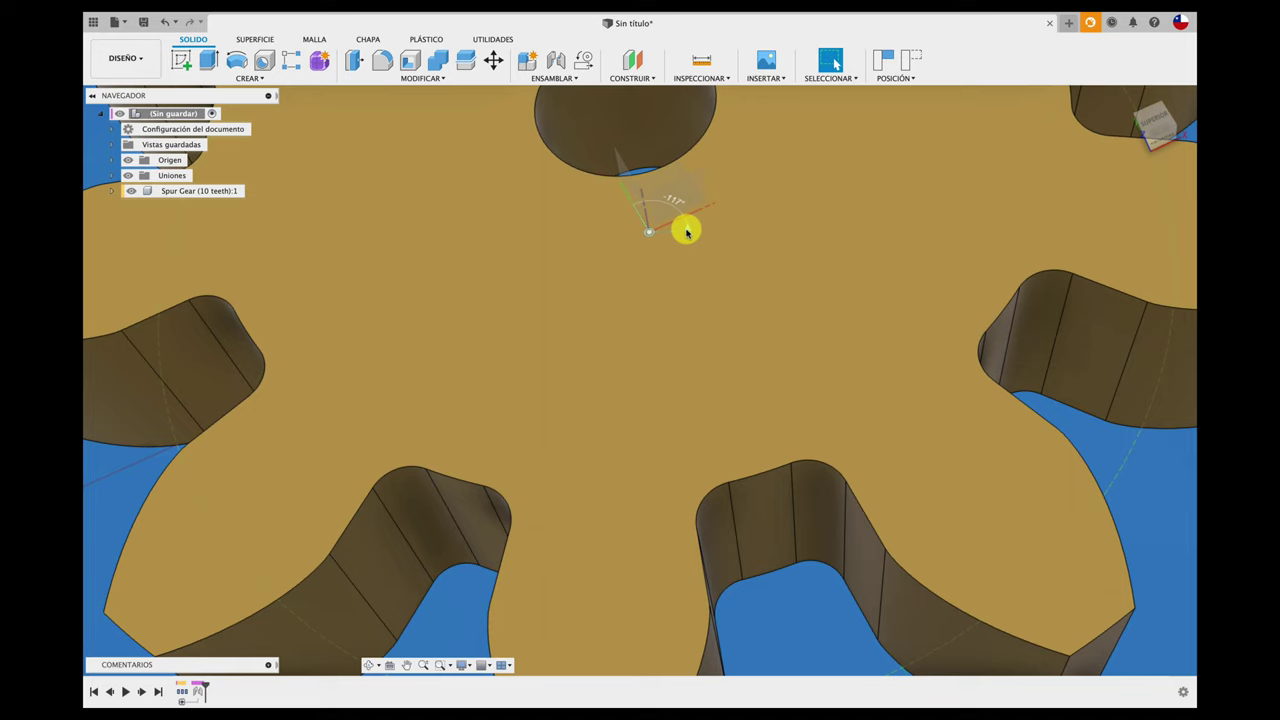
{"action": "left_click", "coordinate": [686, 231]}
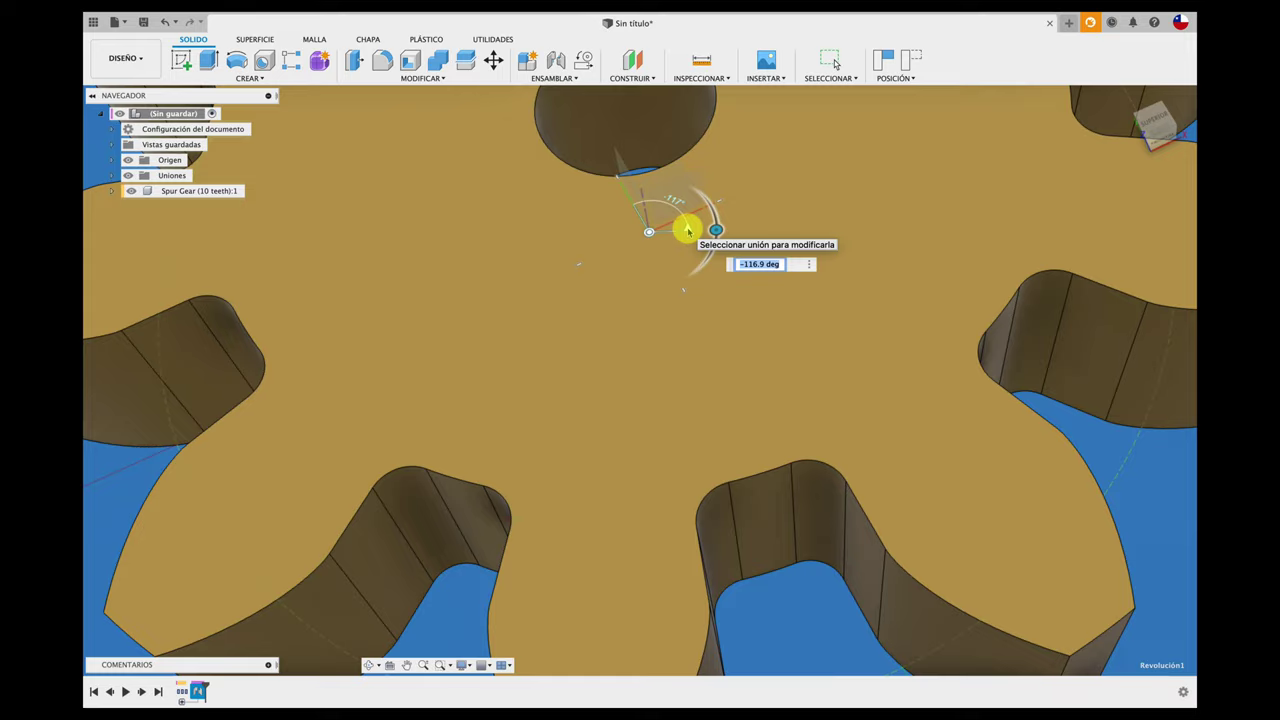
{"action": "key", "text": "Return"}
{"action": "scroll", "coordinate": [688, 232], "scroll_direction": "down", "scroll_amount": 5}
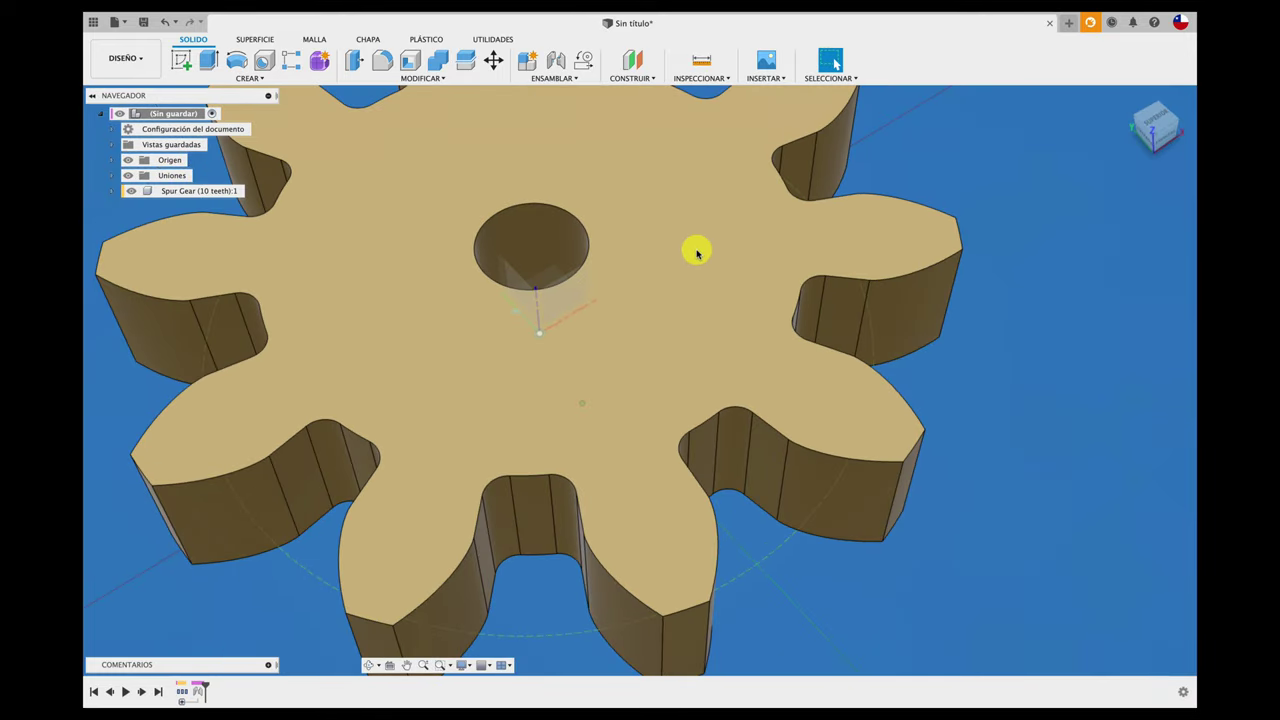
{"action": "middle_click_drag", "start_coordinate": [694, 249], "coordinate": [706, 237], "text": "shift"}
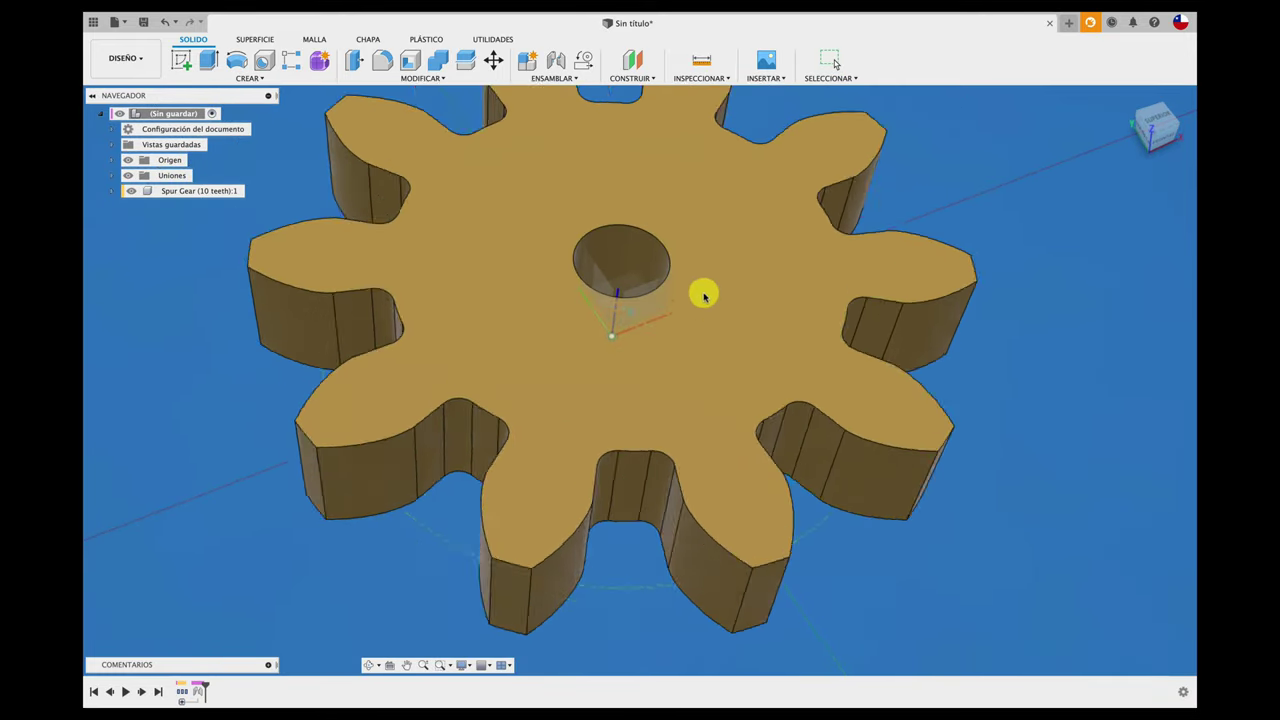
{"action": "right_click", "coordinate": [634, 315]}
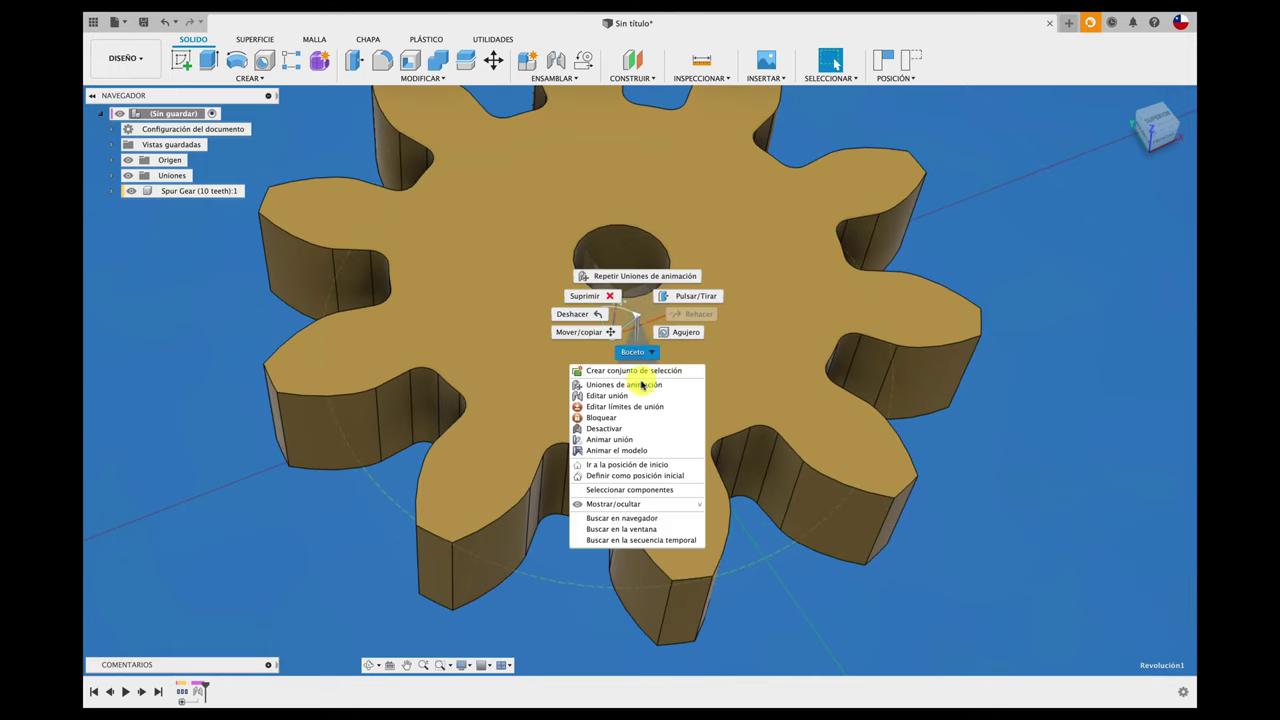
{"action": "left_click", "coordinate": [647, 467]}
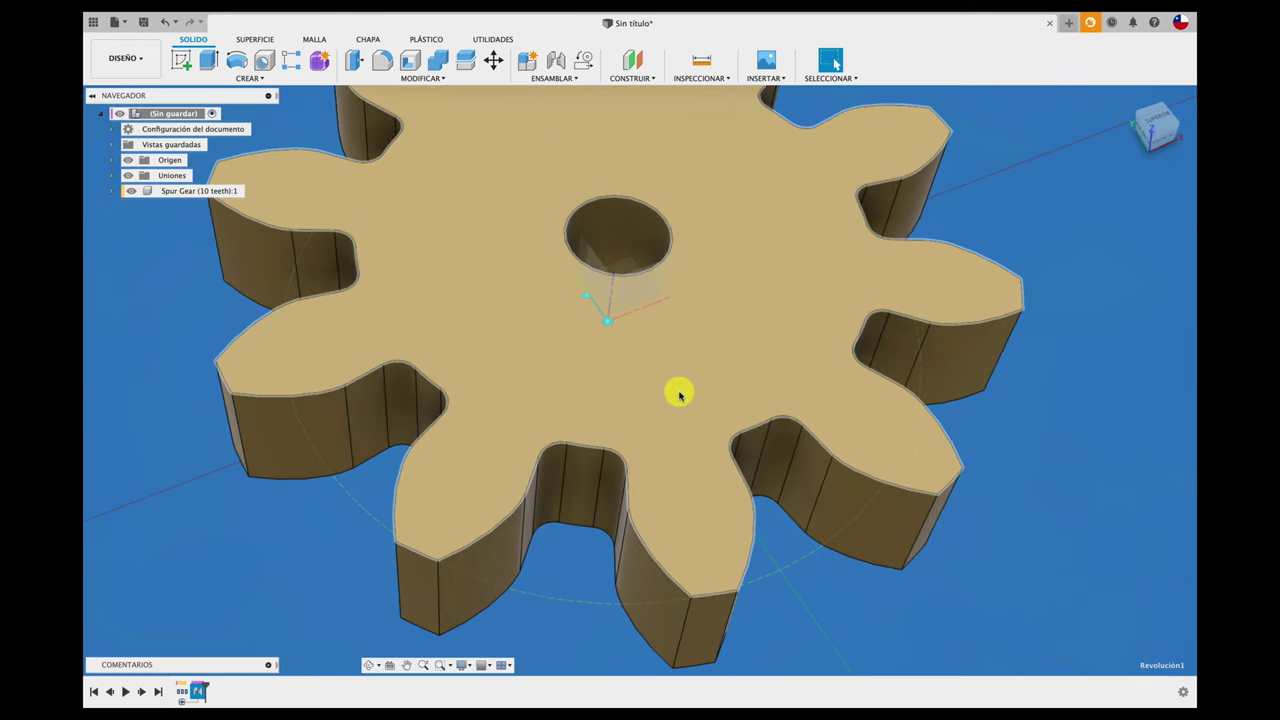
Spin the gear again and play the model animation to preview the rotation.
{"action": "left_click_drag", "start_coordinate": [711, 351], "coordinate": [691, 371]}
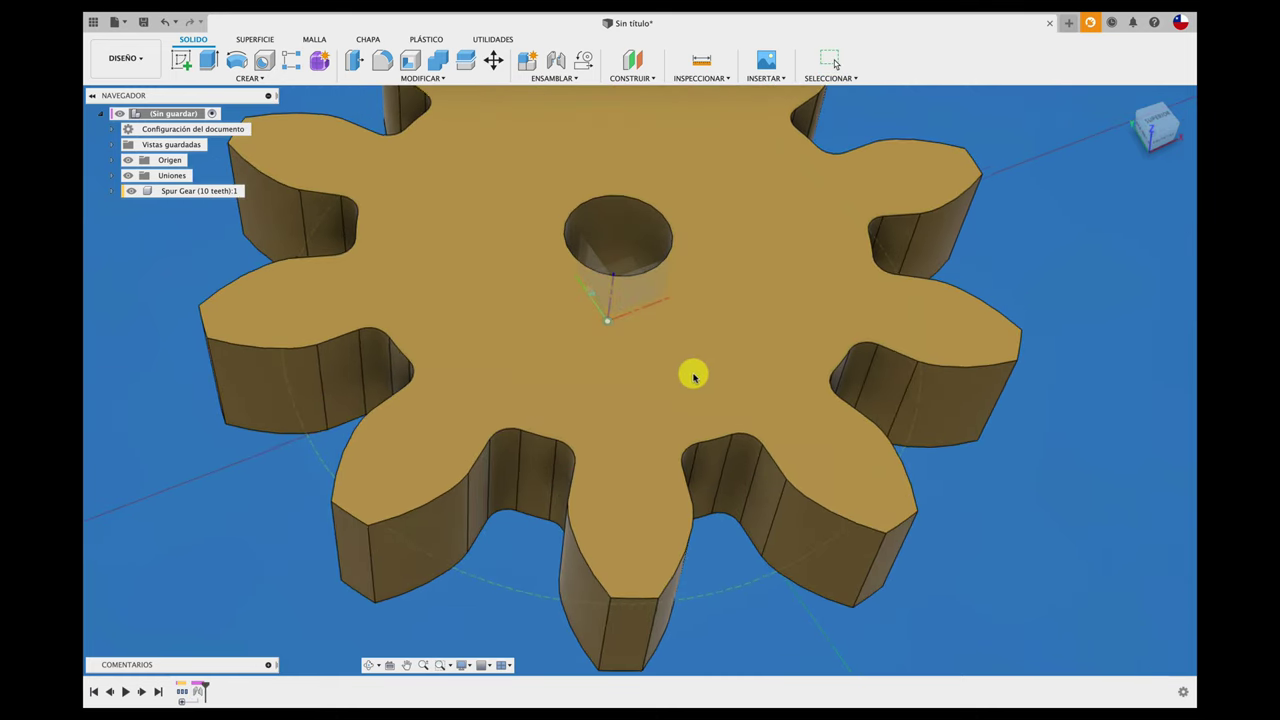
{"action": "left_click_drag", "start_coordinate": [607, 311], "coordinate": [592, 293]}
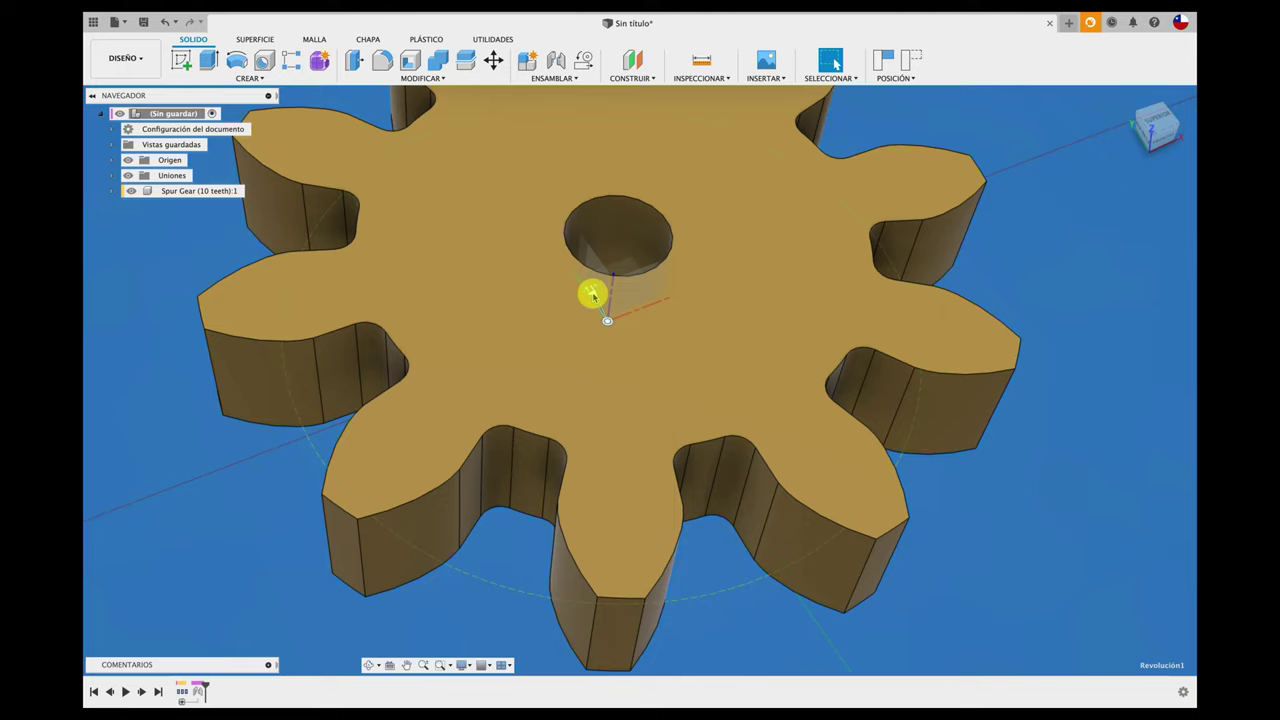
{"action": "right_click", "coordinate": [592, 293]}
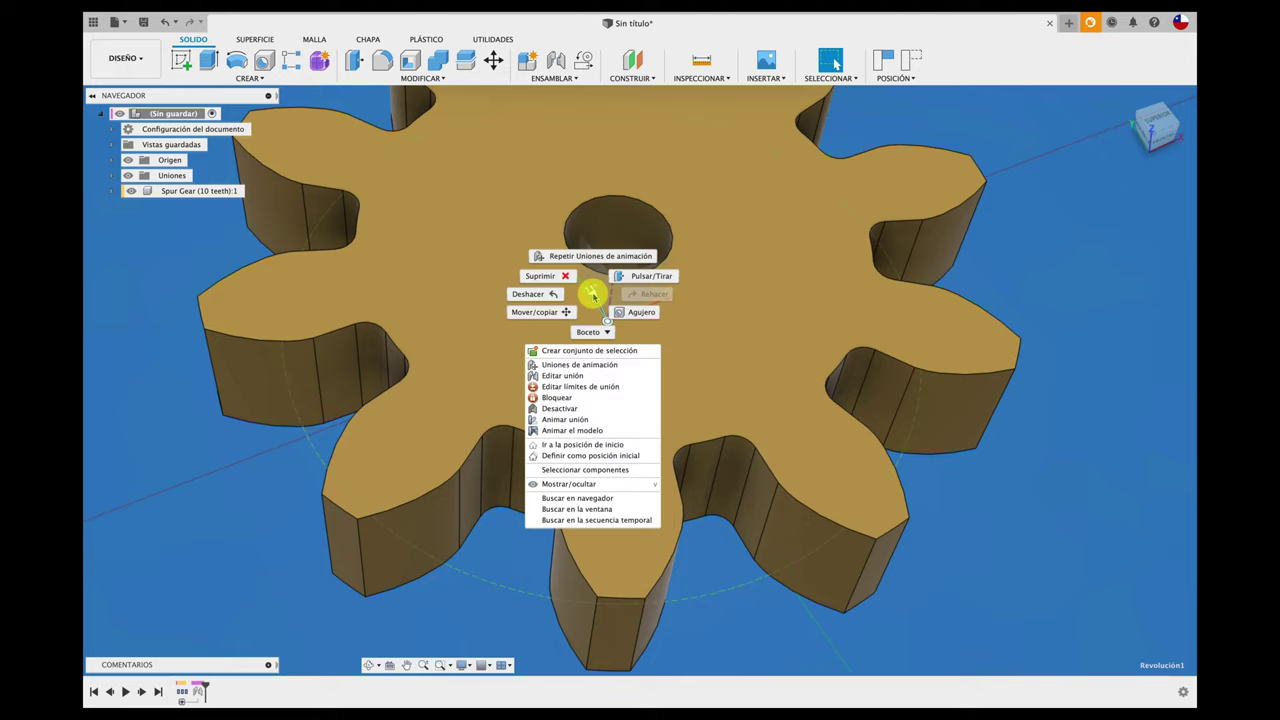
{"action": "left_click", "coordinate": [606, 431]}
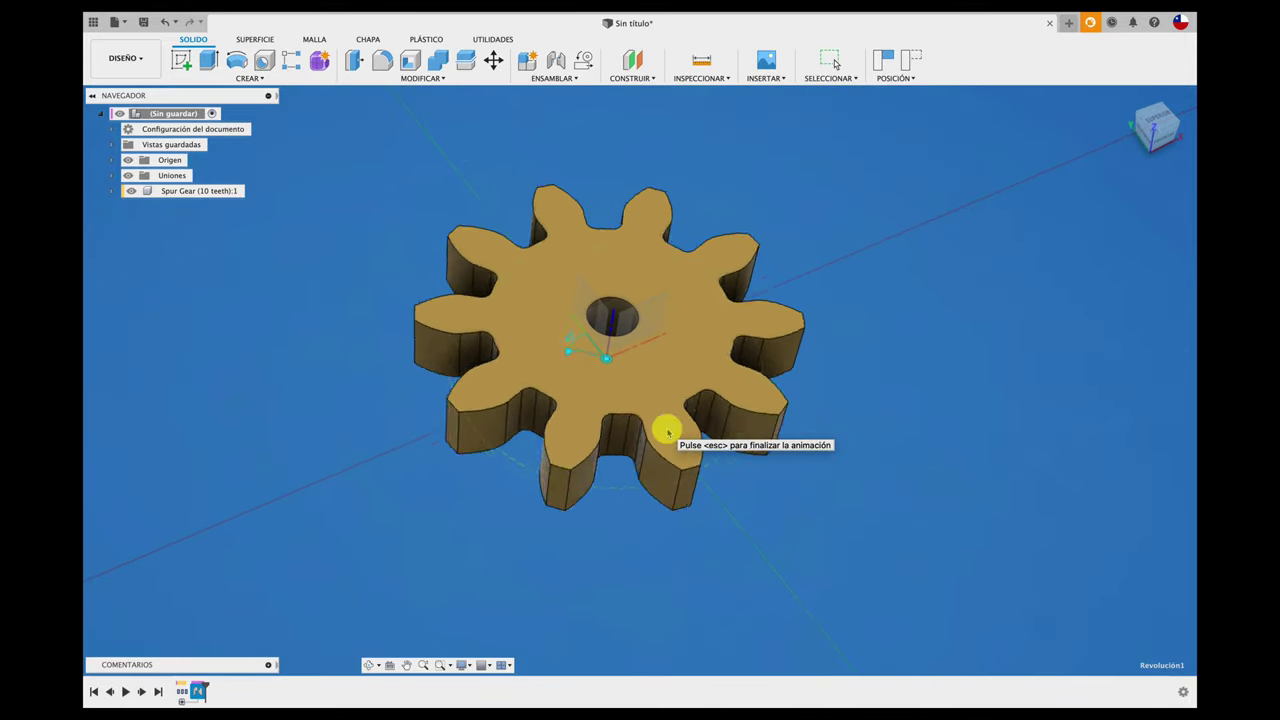
{"action": "key", "text": "Escape"}
Copy the Spur Gear component and place the copy 62 mm along X.
{"action": "left_click", "coordinate": [198, 191]}
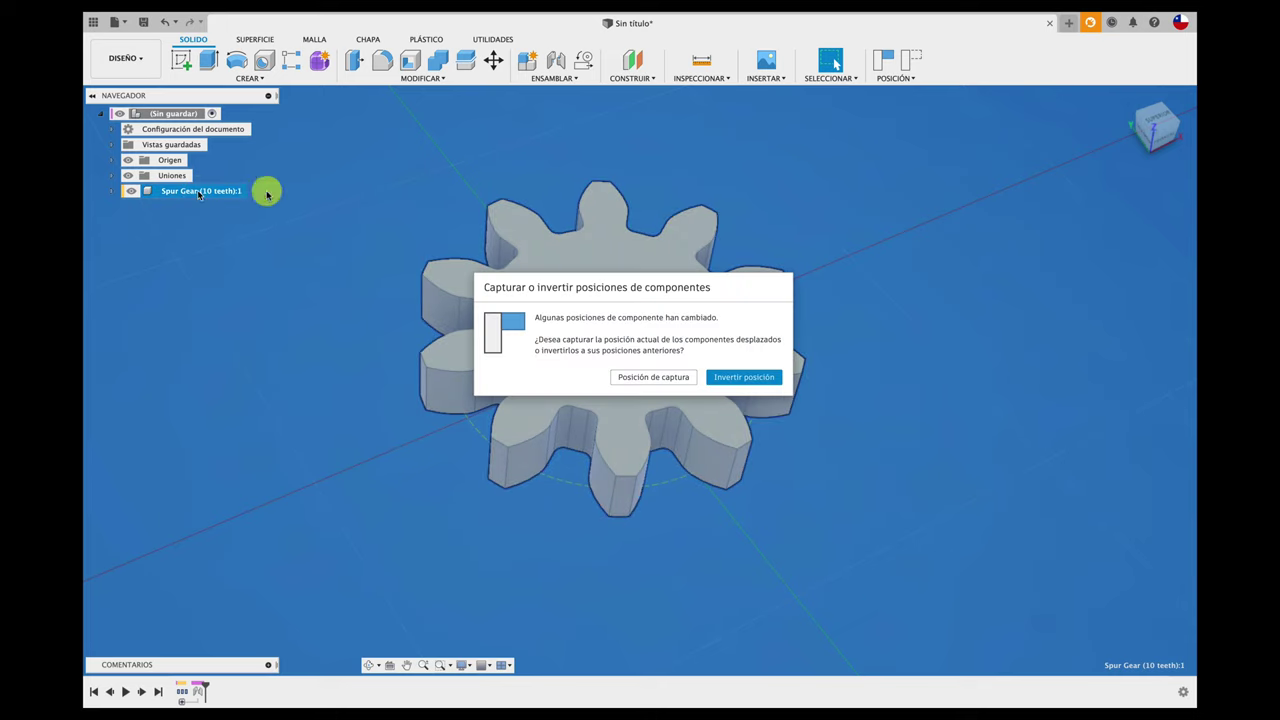
{"action": "left_click", "coordinate": [655, 378]}
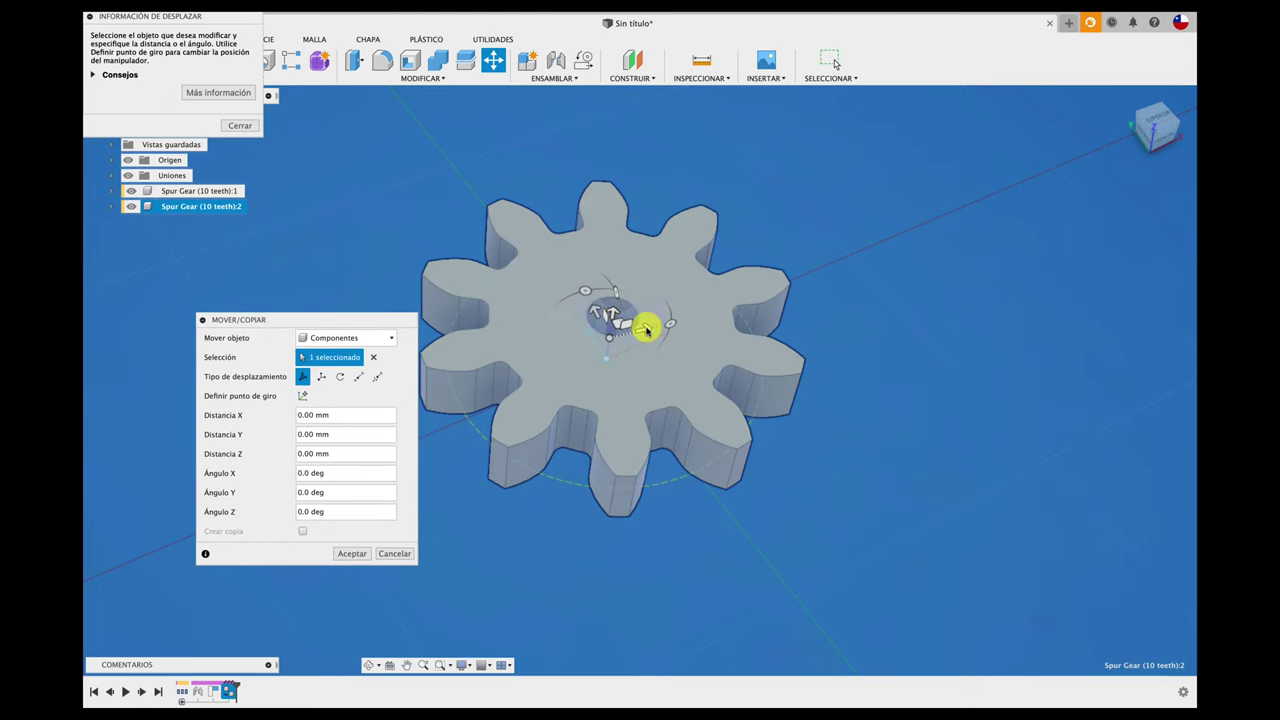
{"action": "left_click_drag", "start_coordinate": [648, 331], "coordinate": [1000, 235]}
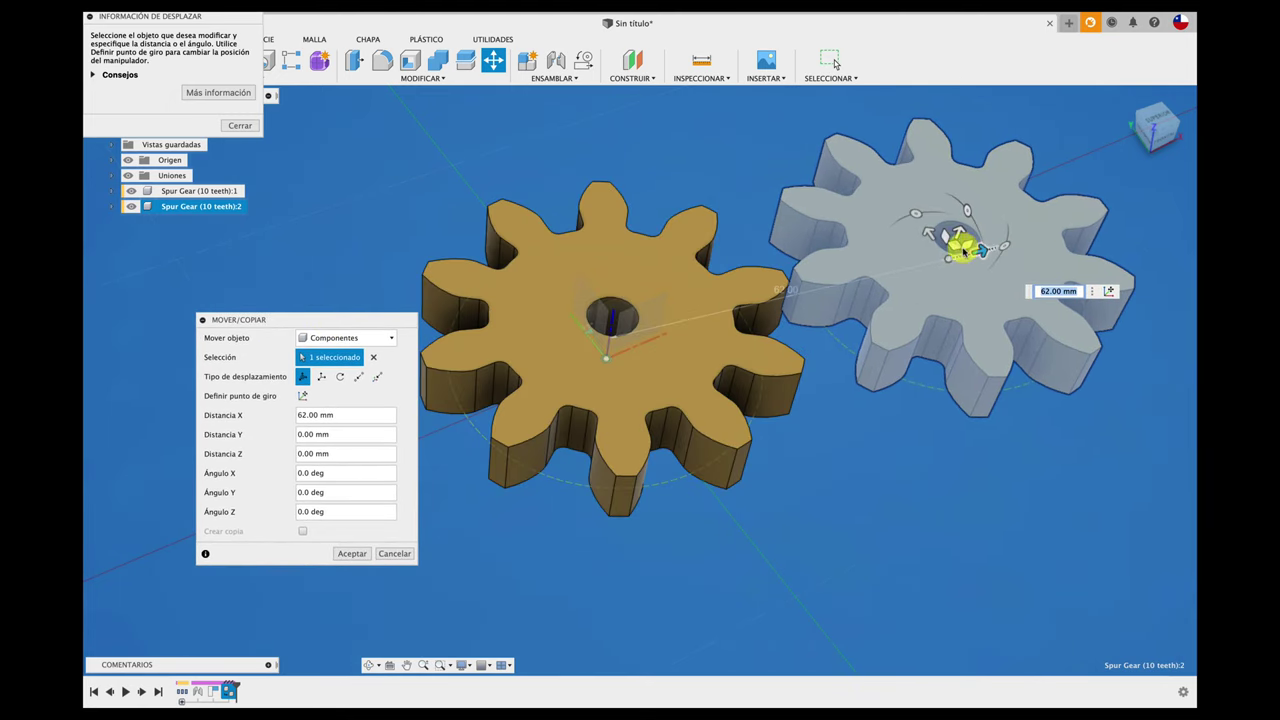
{"action": "left_click", "coordinate": [352, 555]}
{"action": "middle_click_drag", "start_coordinate": [820, 354], "coordinate": [901, 301], "text": "shift"}
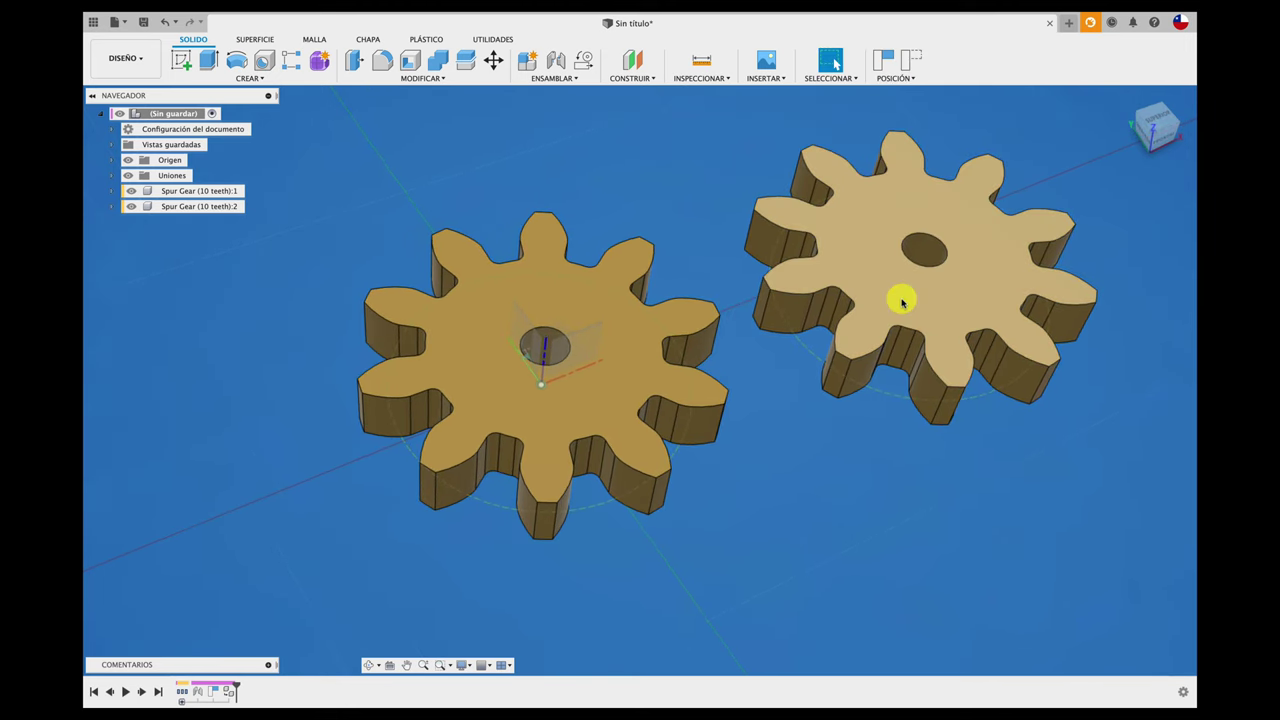
From the top view, drag the second gear toward the first until their teeth nearly meet.
{"action": "scroll", "coordinate": [901, 301], "scroll_direction": "up", "scroll_amount": 2}
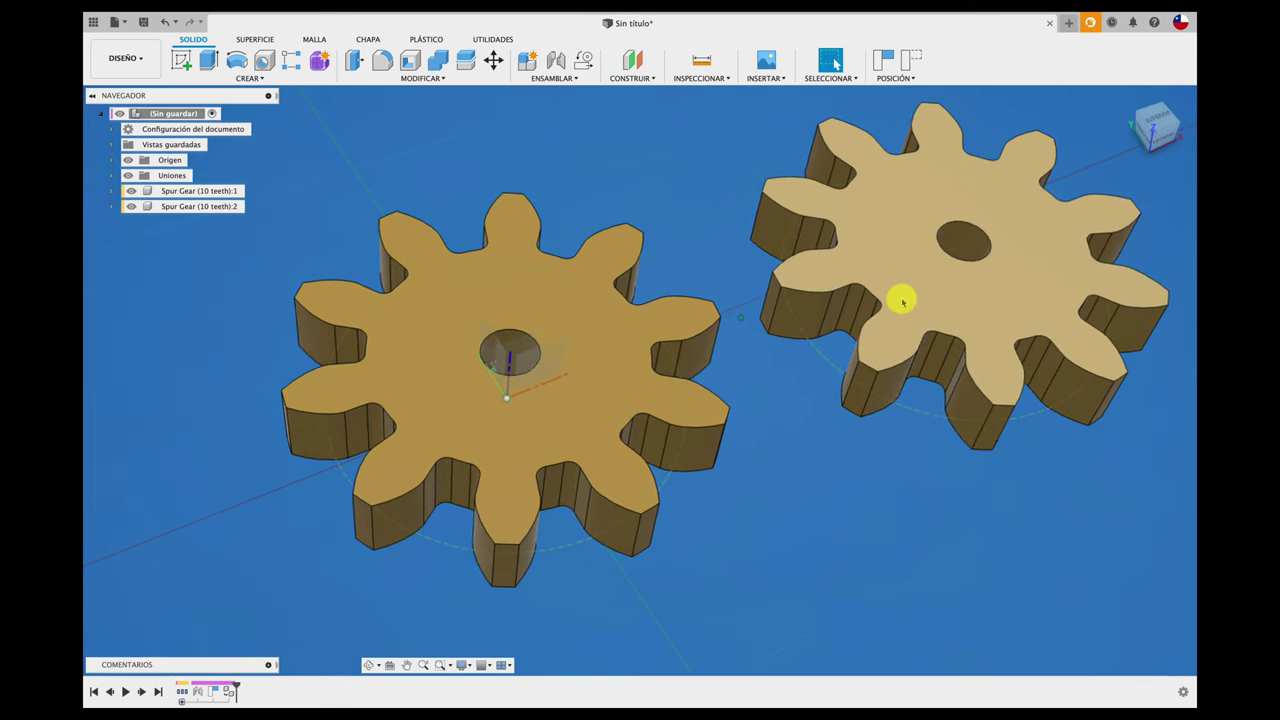
{"action": "scroll", "coordinate": [901, 301], "scroll_direction": "up", "scroll_amount": 2}
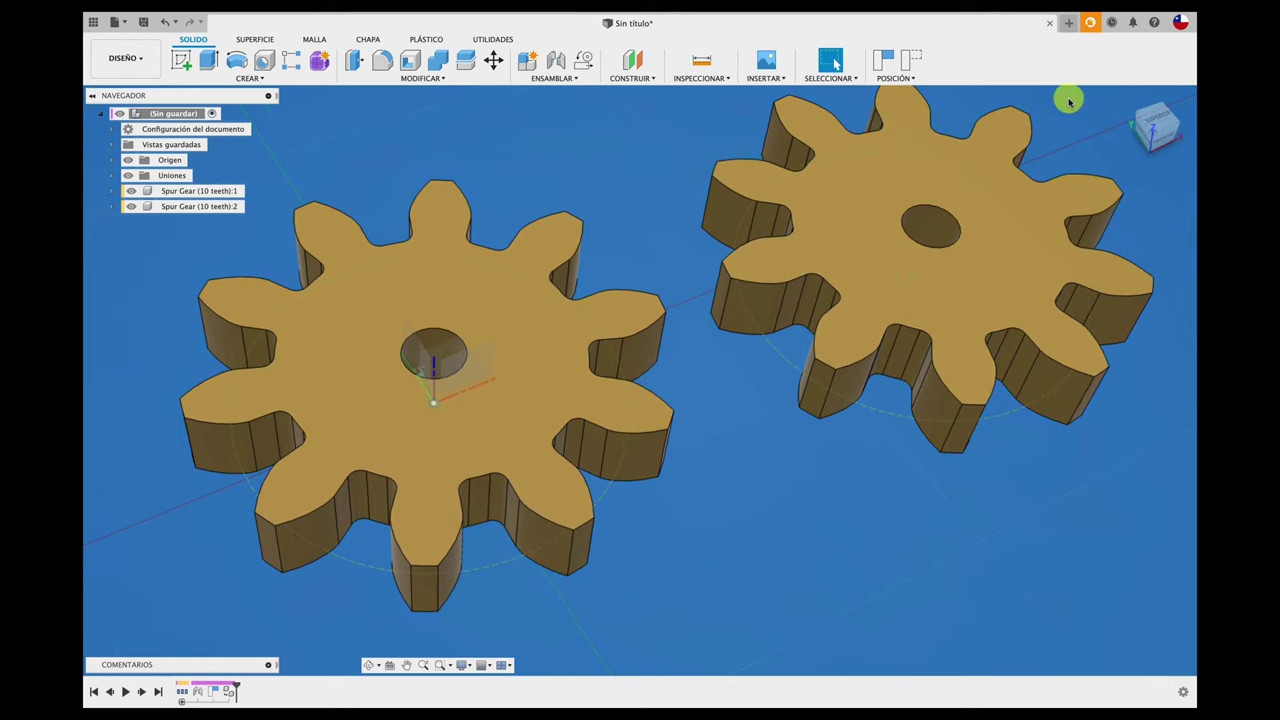
{"action": "left_click", "coordinate": [1158, 120]}
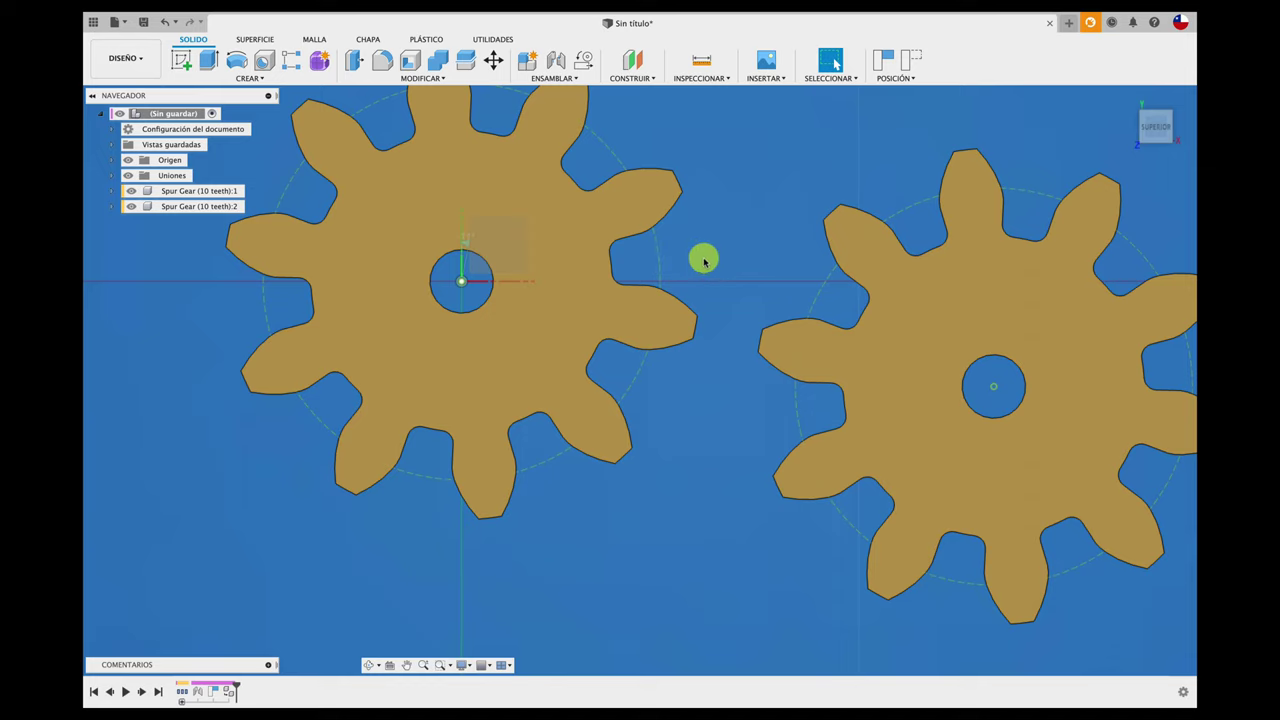
{"action": "left_click_drag", "start_coordinate": [883, 383], "coordinate": [843, 286]}
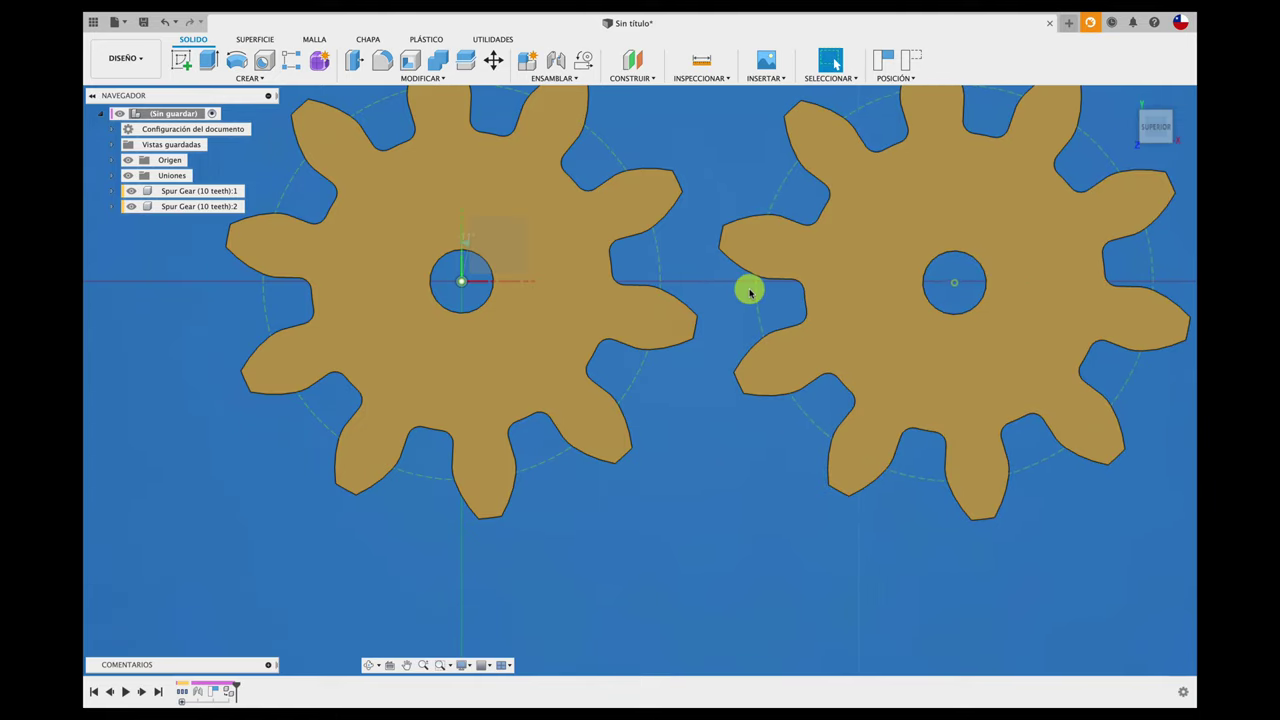
{"action": "scroll", "coordinate": [750, 289], "scroll_direction": "up", "scroll_amount": 3}
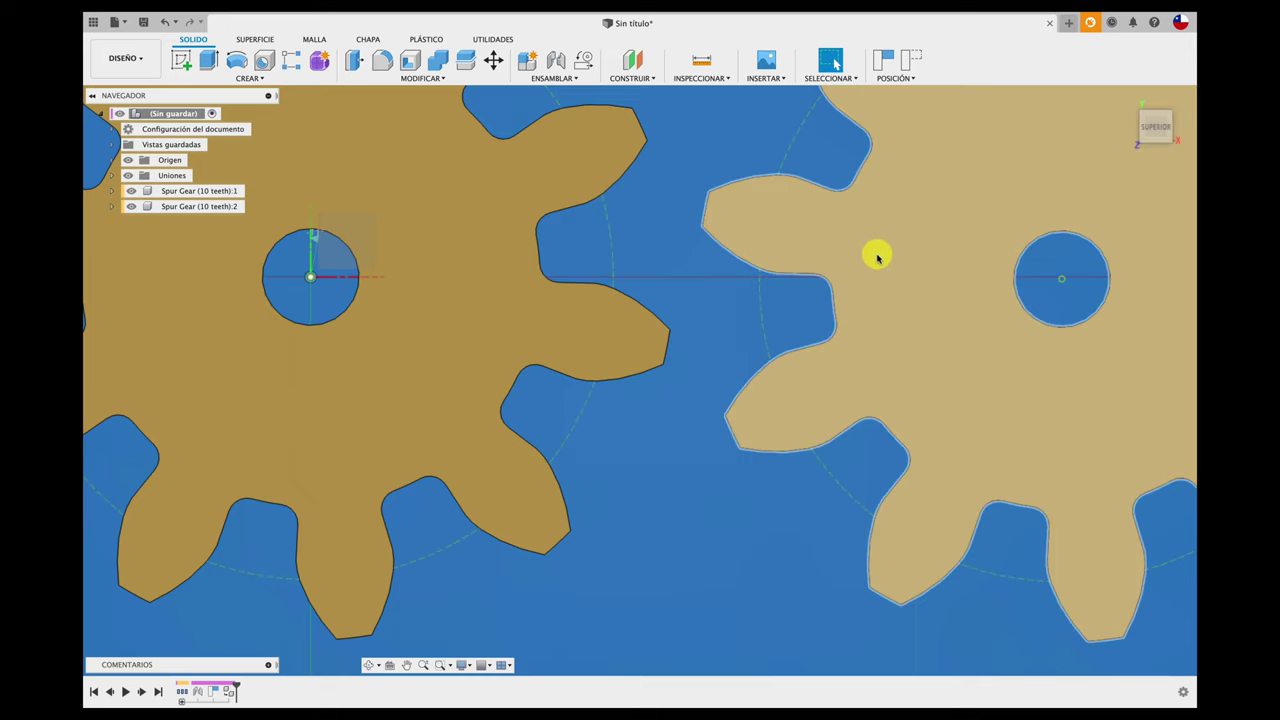
Adjust the second gear until its 50 mm pitch circle just touches the first gear's.
{"action": "left_click_drag", "start_coordinate": [877, 251], "coordinate": [768, 248]}
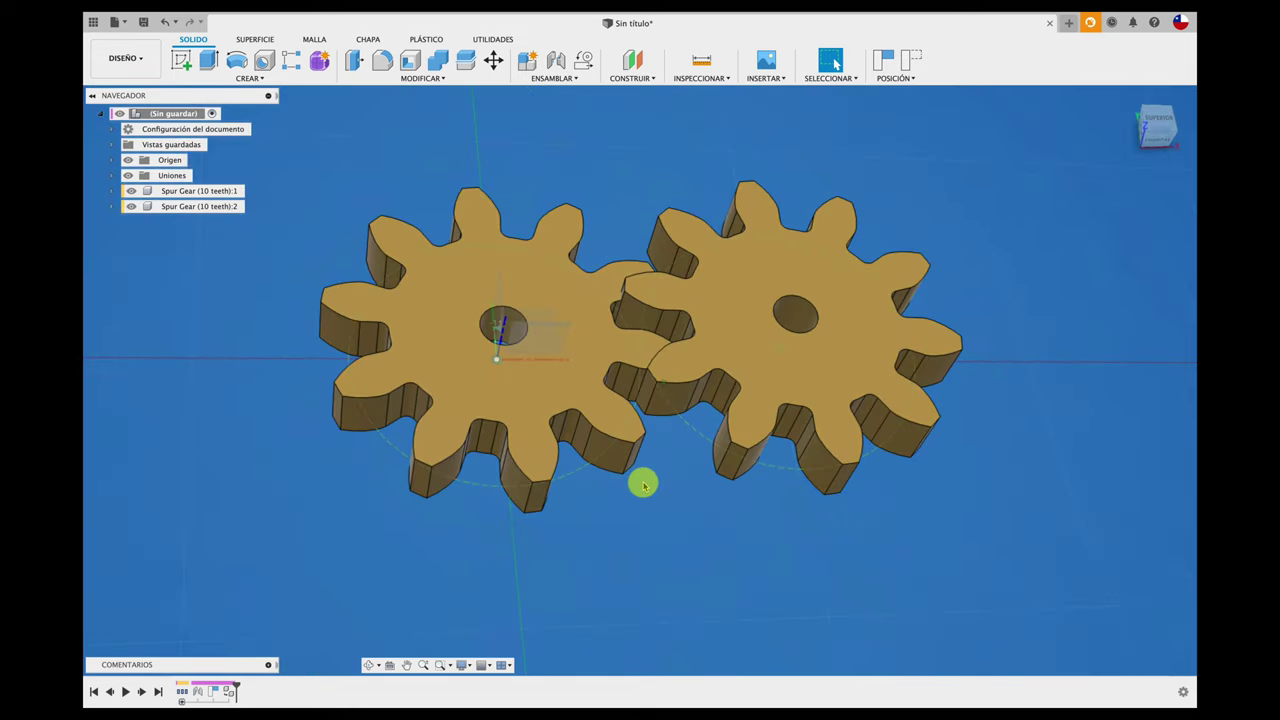
{"action": "middle_click_drag", "start_coordinate": [643, 485], "coordinate": [809, 391], "text": "shift"}
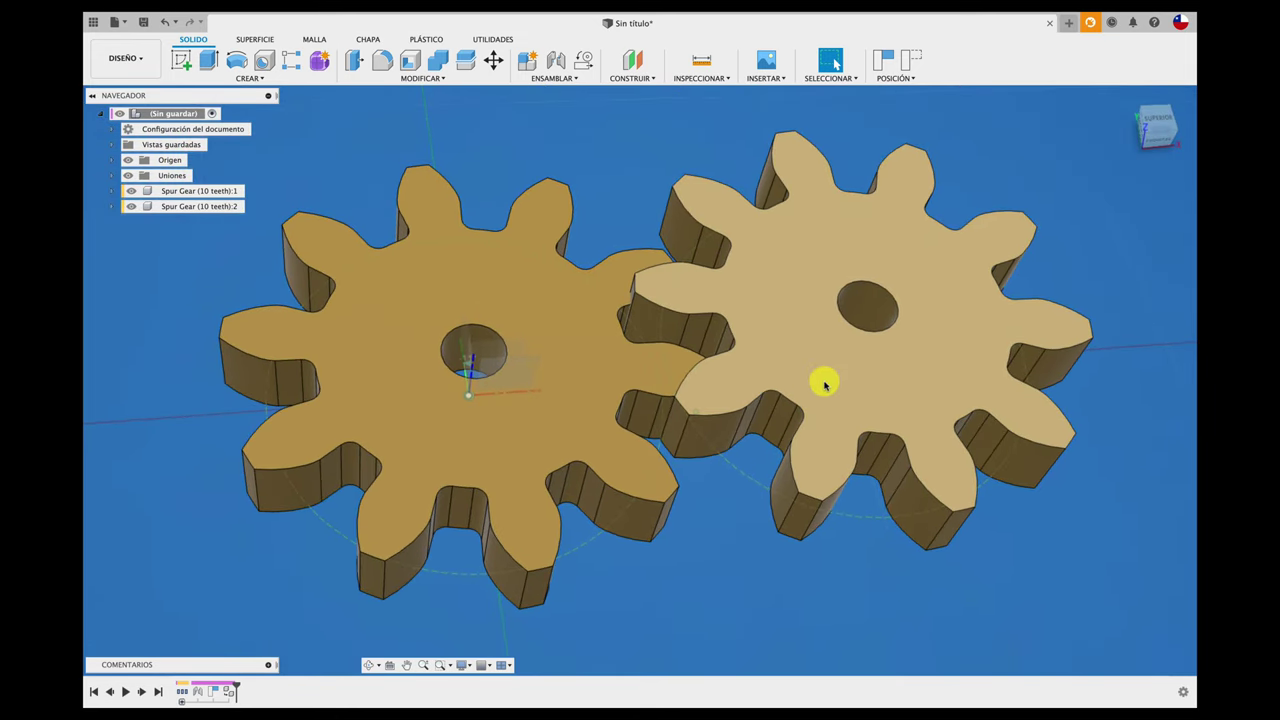
{"action": "left_click_drag", "start_coordinate": [824, 383], "coordinate": [923, 364]}
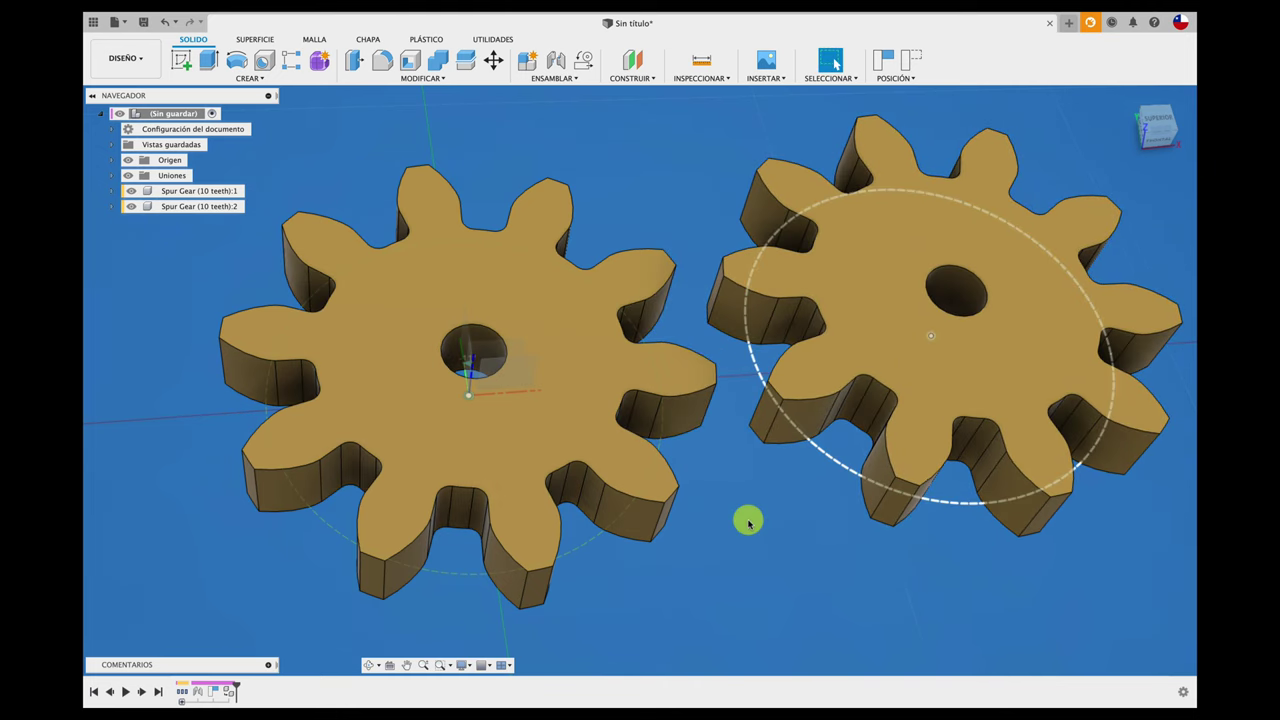
{"action": "left_click", "coordinate": [592, 543]}
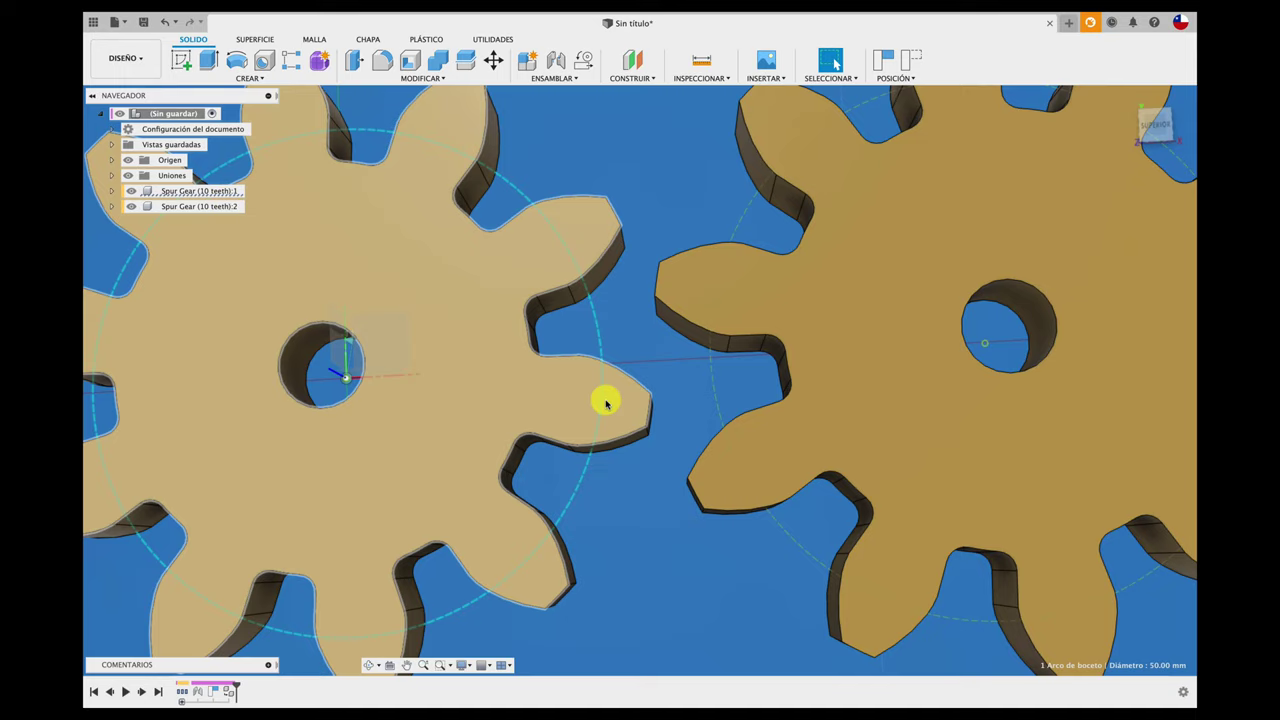
Start a new sketch on the left gear's top face.
{"action": "mouse_move", "coordinate": [489, 443]}
{"action": "middle_mouse_down", "text": "shift"}
{"action": "mouse_move", "coordinate": [586, 460]}
{"action": "mouse_move", "coordinate": [529, 351]}
{"action": "mouse_move", "coordinate": [449, 271]}
{"action": "middle_mouse_up", "text": "shift"}
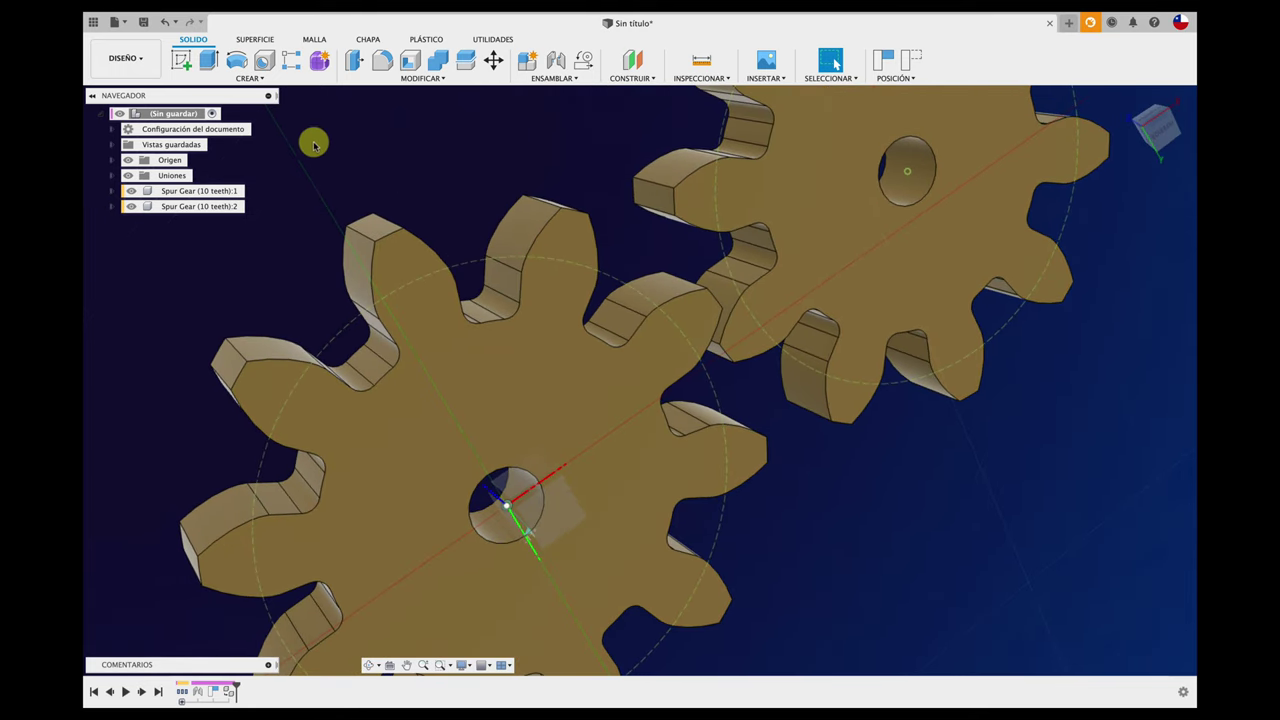
{"action": "left_click", "coordinate": [185, 62]}
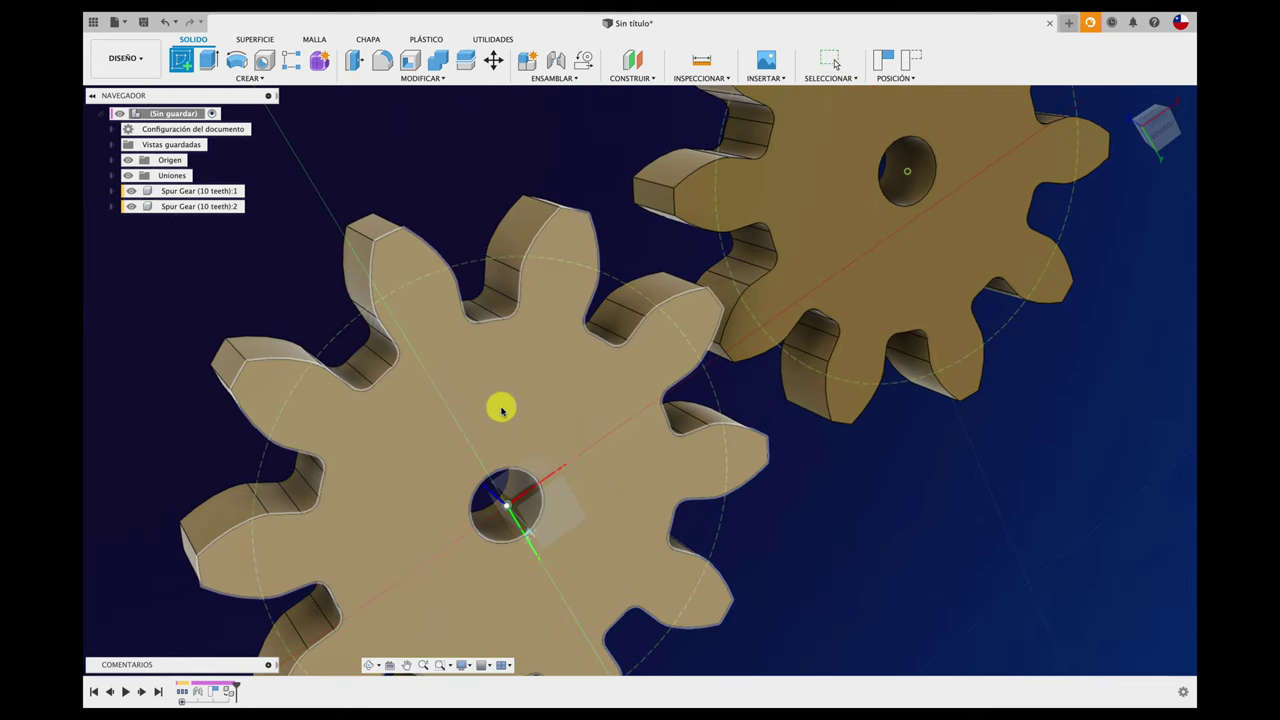
{"action": "left_click", "coordinate": [501, 408]}
Draw a construction line from the left gear's centre toward the right gear.
{"action": "left_click", "coordinate": [623, 384]}
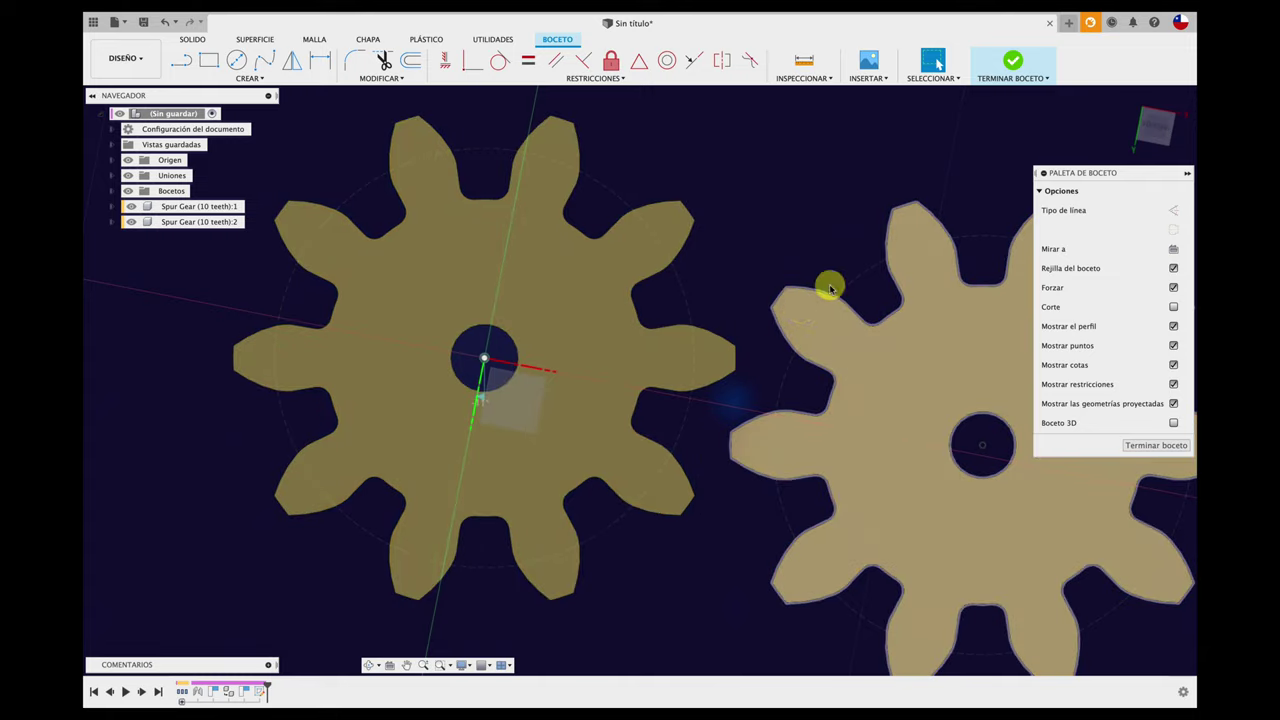
{"action": "mouse_move", "coordinate": [1155, 127]}
{"action": "left_click", "coordinate": [1172, 97]}
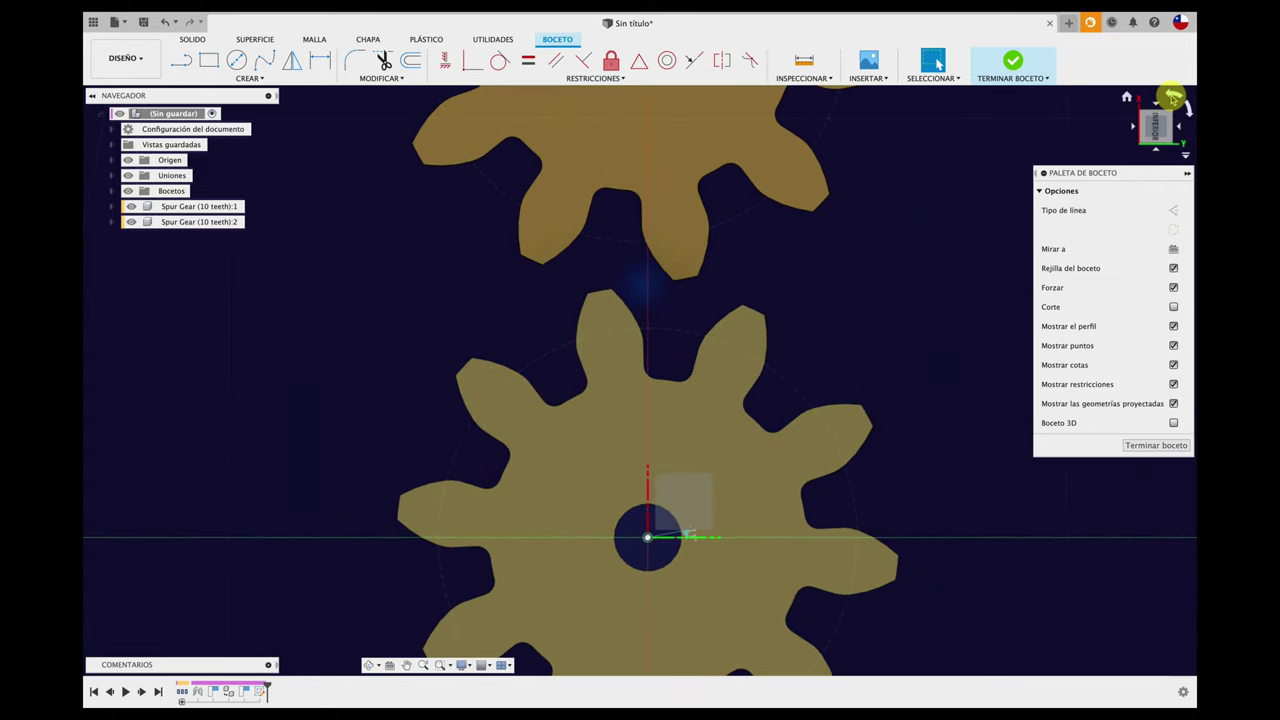
{"action": "left_click", "coordinate": [1172, 97]}
{"action": "left_click", "coordinate": [1172, 97]}
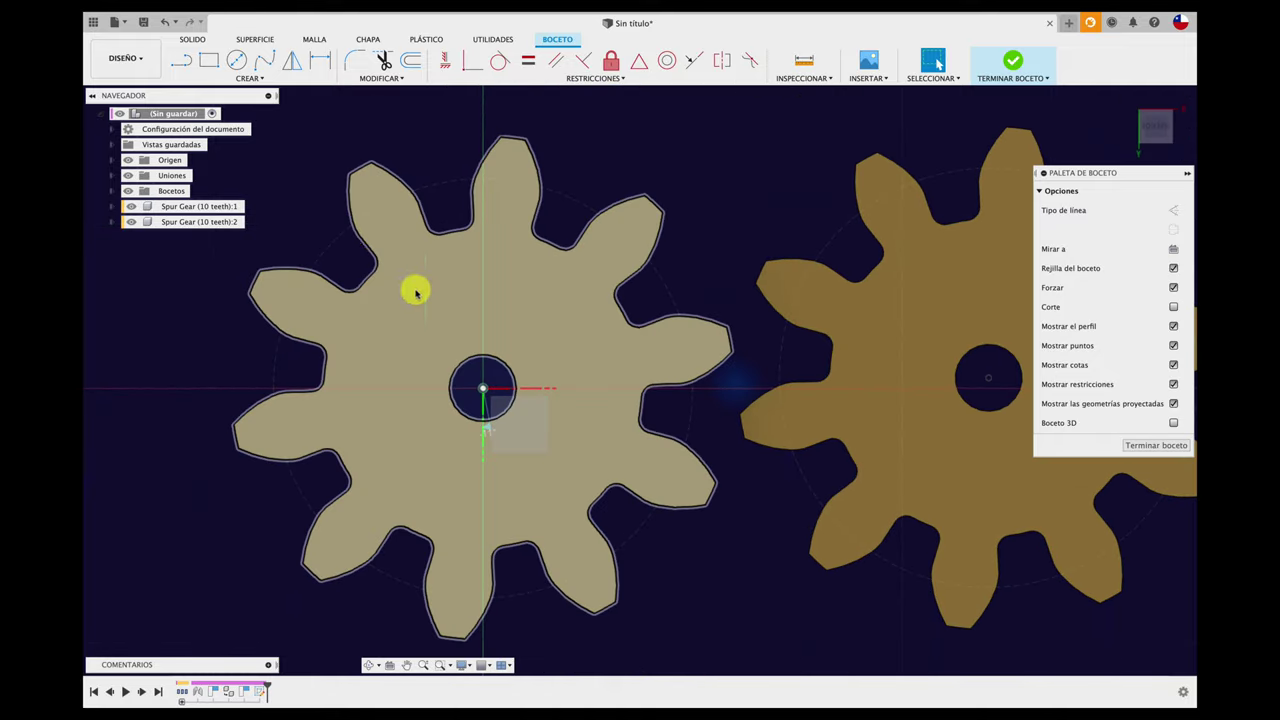
{"action": "left_click", "coordinate": [186, 62]}
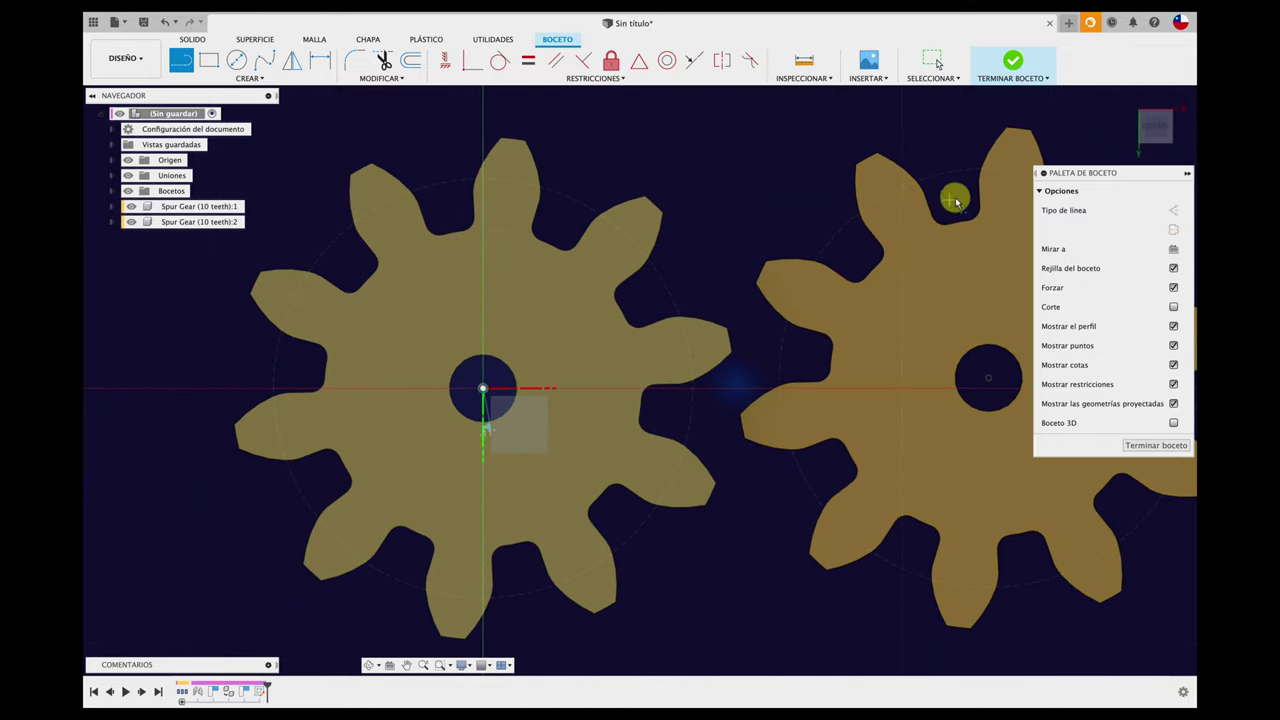
{"action": "left_click", "coordinate": [1173, 210]}
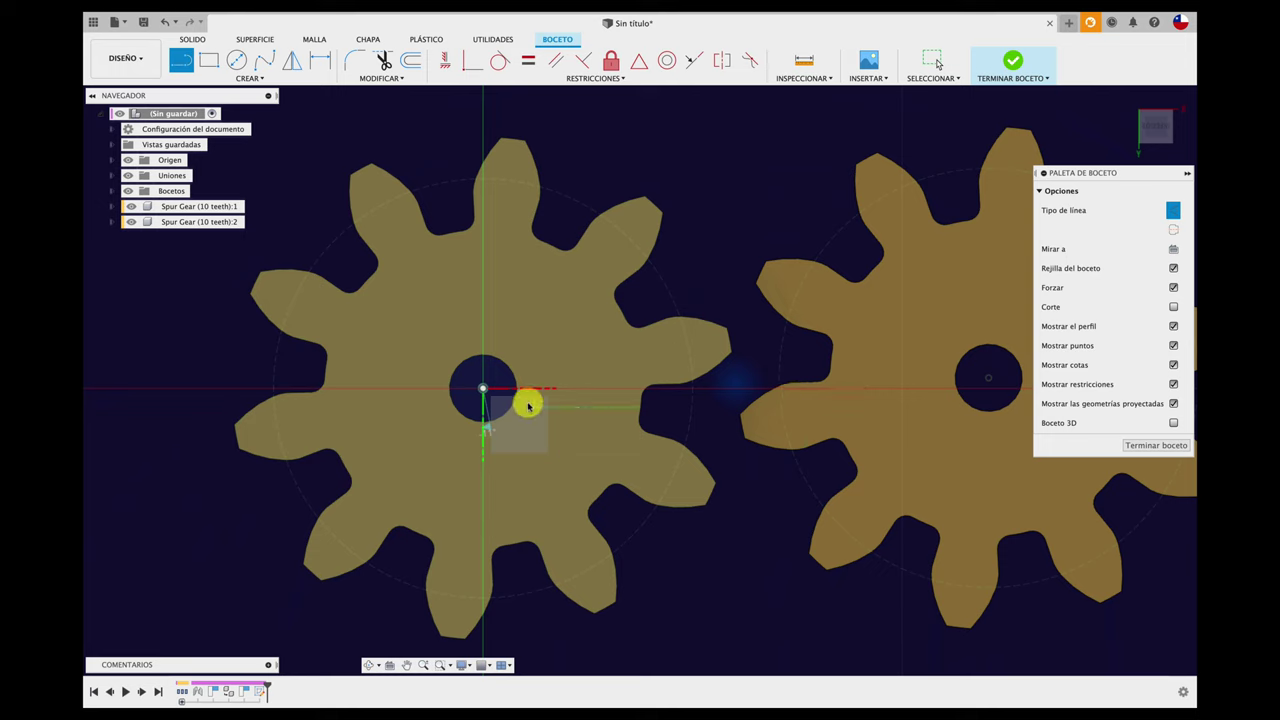
{"action": "left_click", "coordinate": [495, 391]}
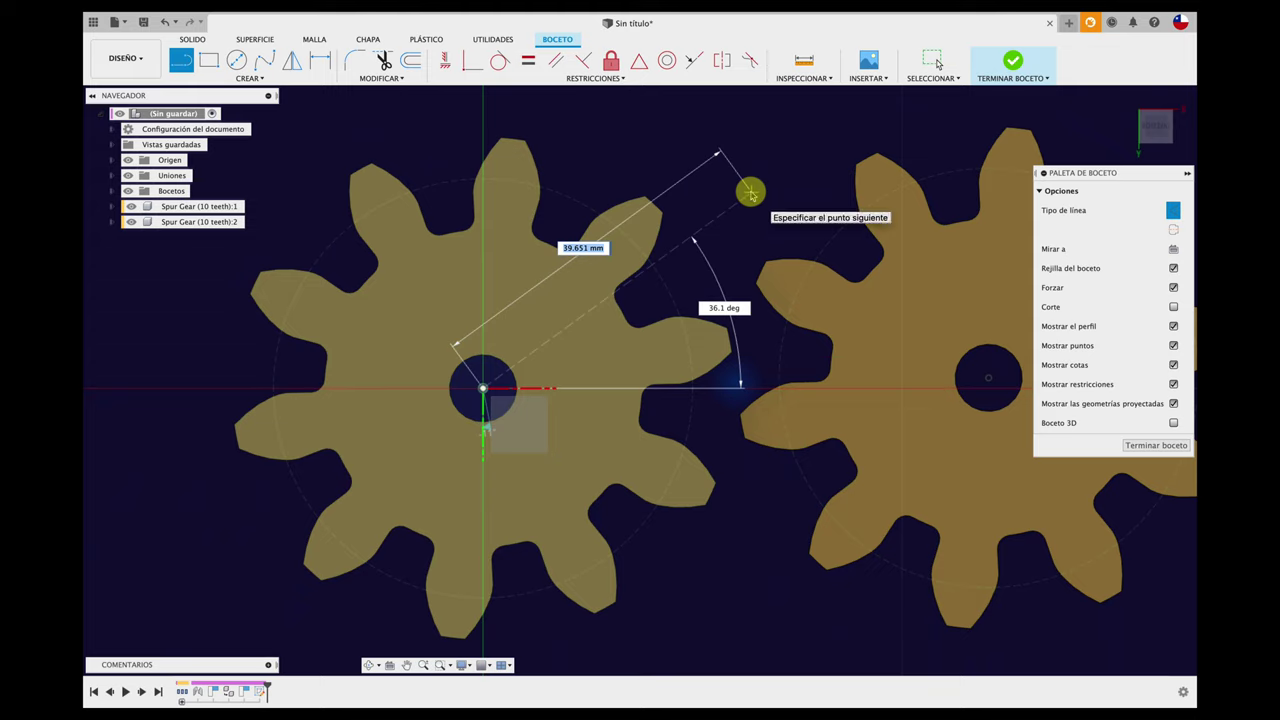
{"action": "left_click", "coordinate": [783, 176]}
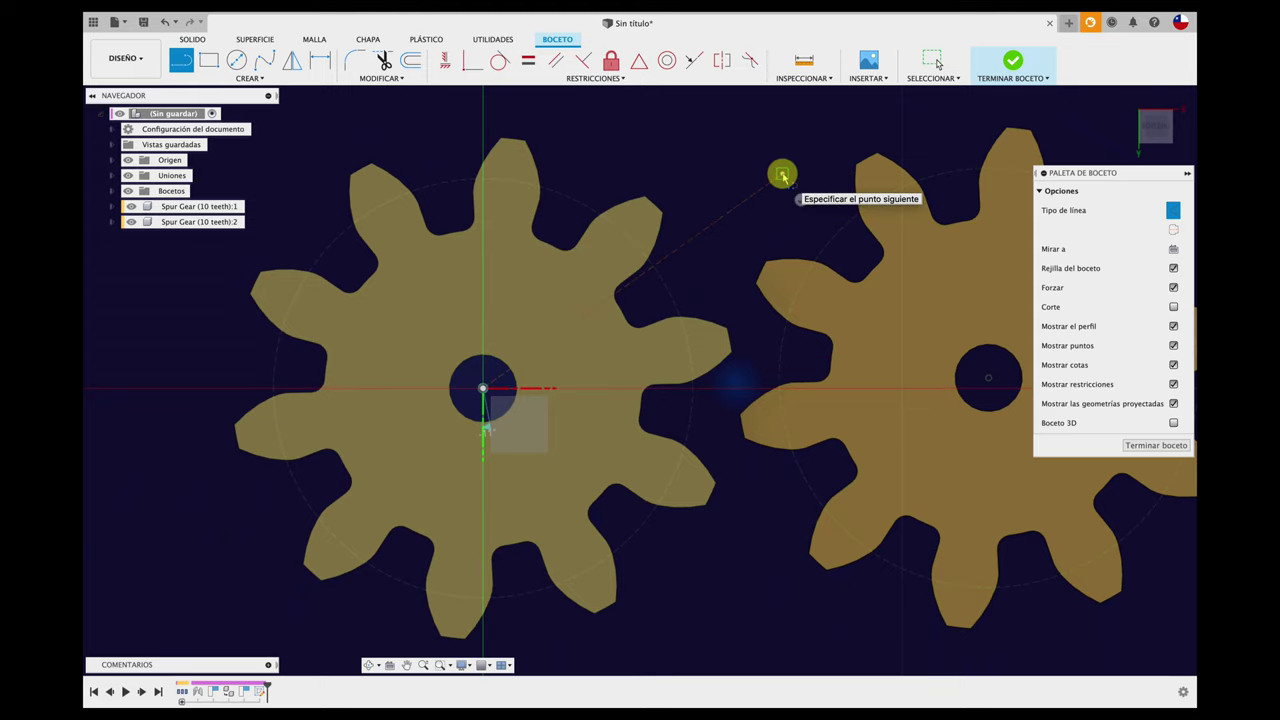
Dimension the construction line to 50 mm and finish the sketch.
{"action": "key", "text": "d"}
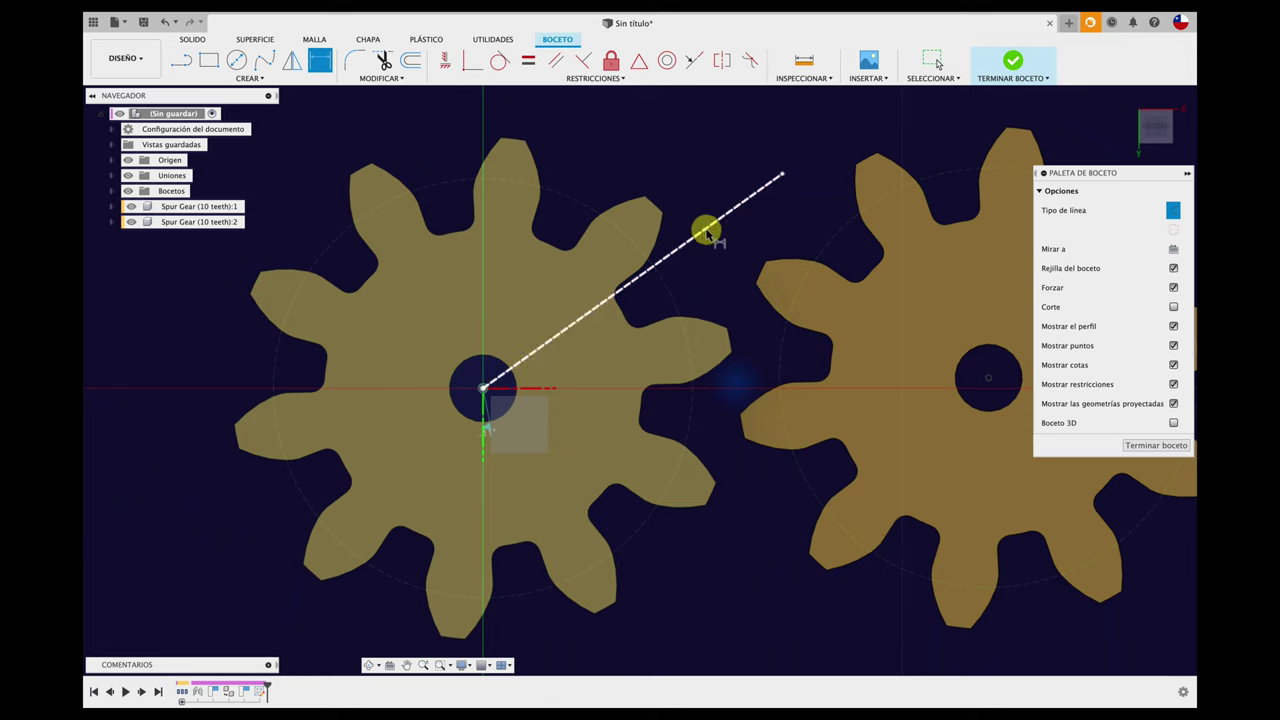
{"action": "left_click", "coordinate": [706, 232]}
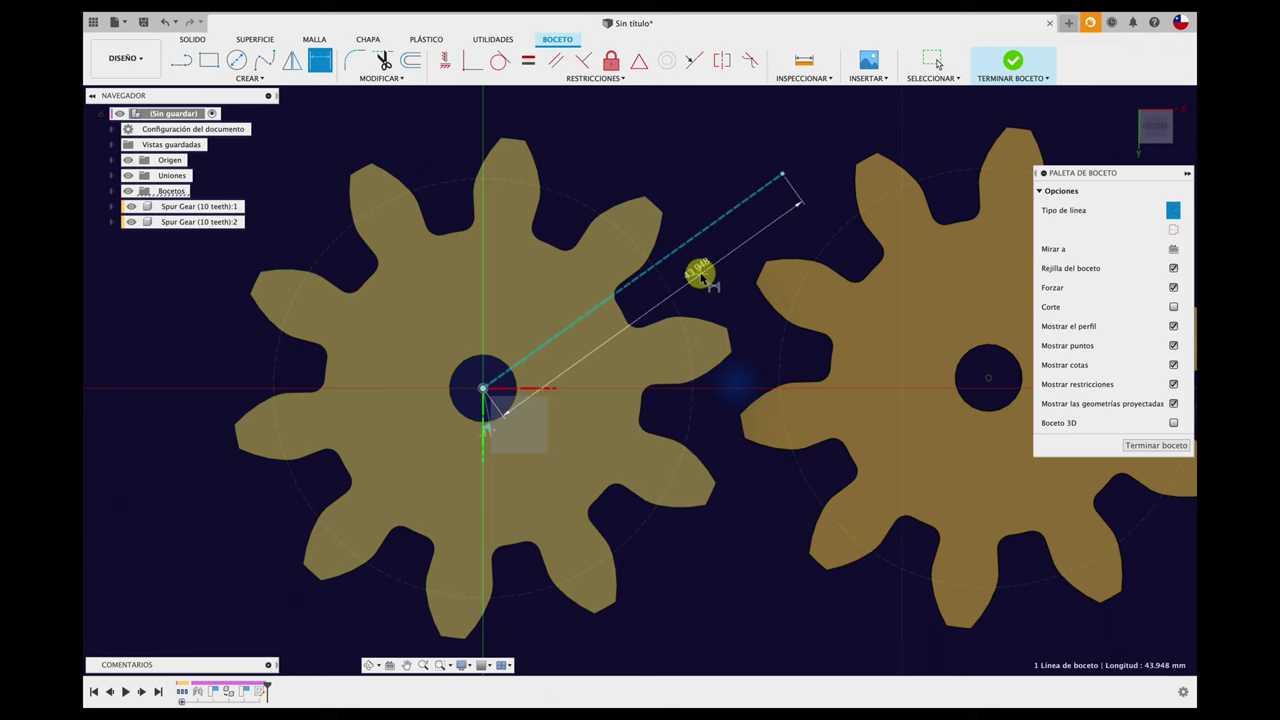
{"action": "left_click", "coordinate": [700, 272]}
{"action": "type", "text": "50"}
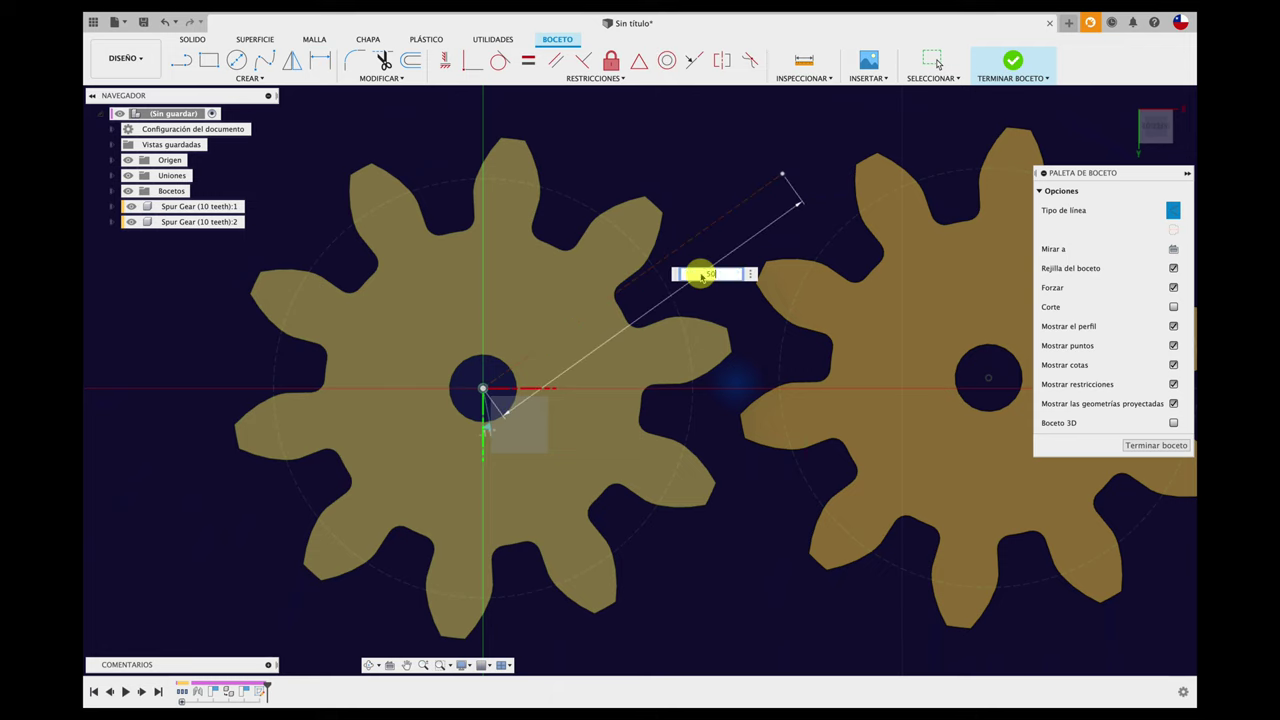
{"action": "key", "text": "Return"}
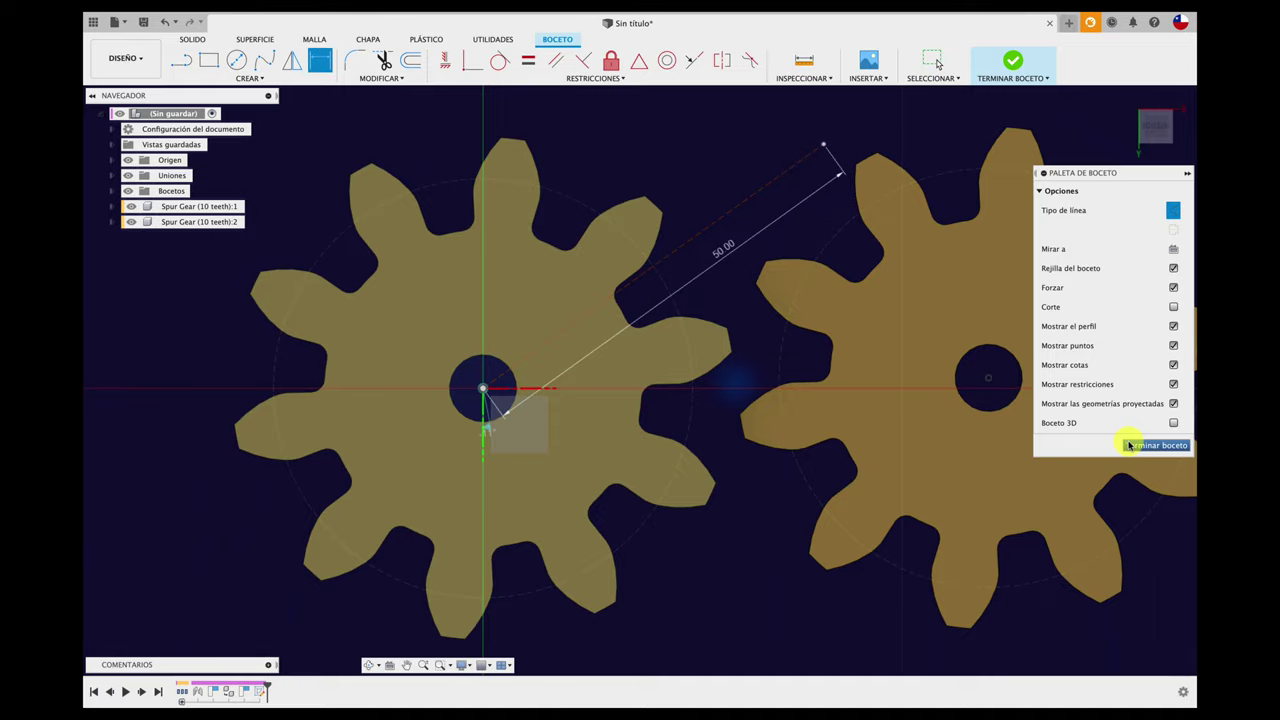
{"action": "left_click", "coordinate": [1128, 445]}
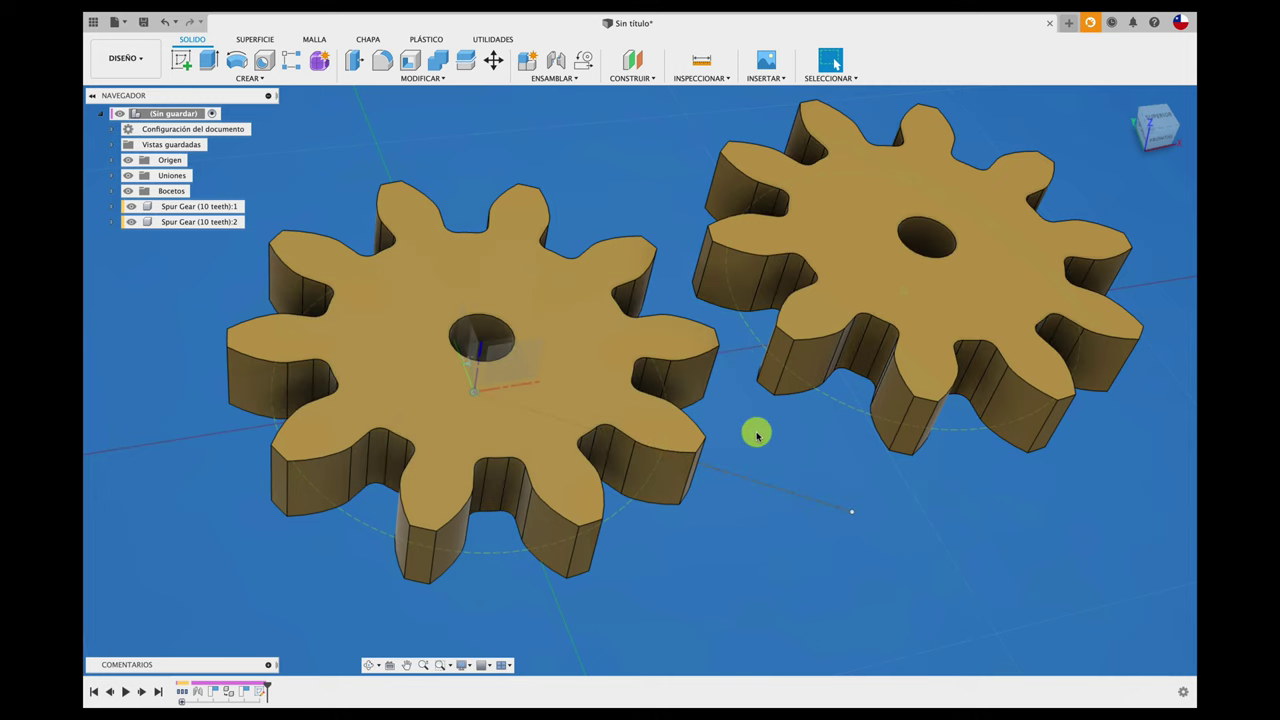
Join the second gear's bore to the 50 mm line's endpoint with a Revolución joint about Z.
{"action": "scroll", "coordinate": [757, 434], "scroll_direction": "down", "scroll_amount": 5, "text": "shift"}
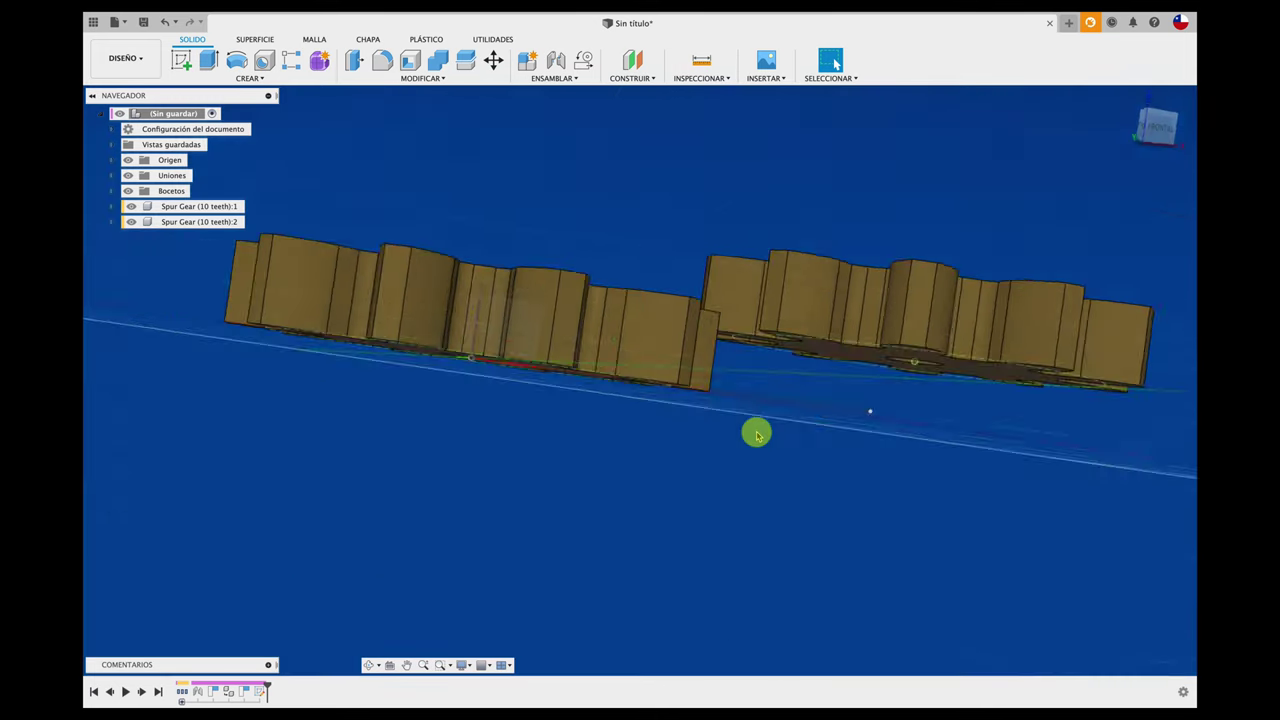
{"action": "scroll", "coordinate": [757, 434], "scroll_direction": "down", "scroll_amount": 5, "text": "shift"}
{"action": "scroll", "coordinate": [757, 434], "scroll_direction": "down", "scroll_amount": 3, "text": "shift"}
{"action": "key", "text": "j"}
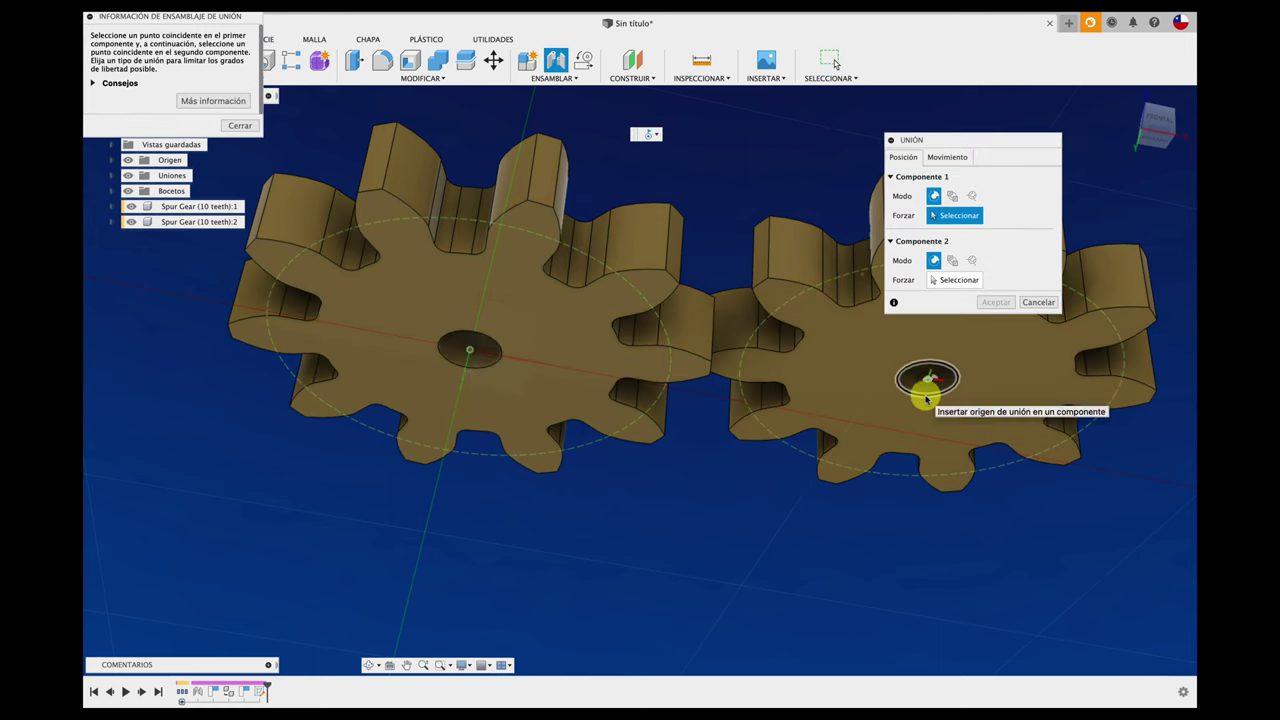
{"action": "left_click", "coordinate": [926, 397]}
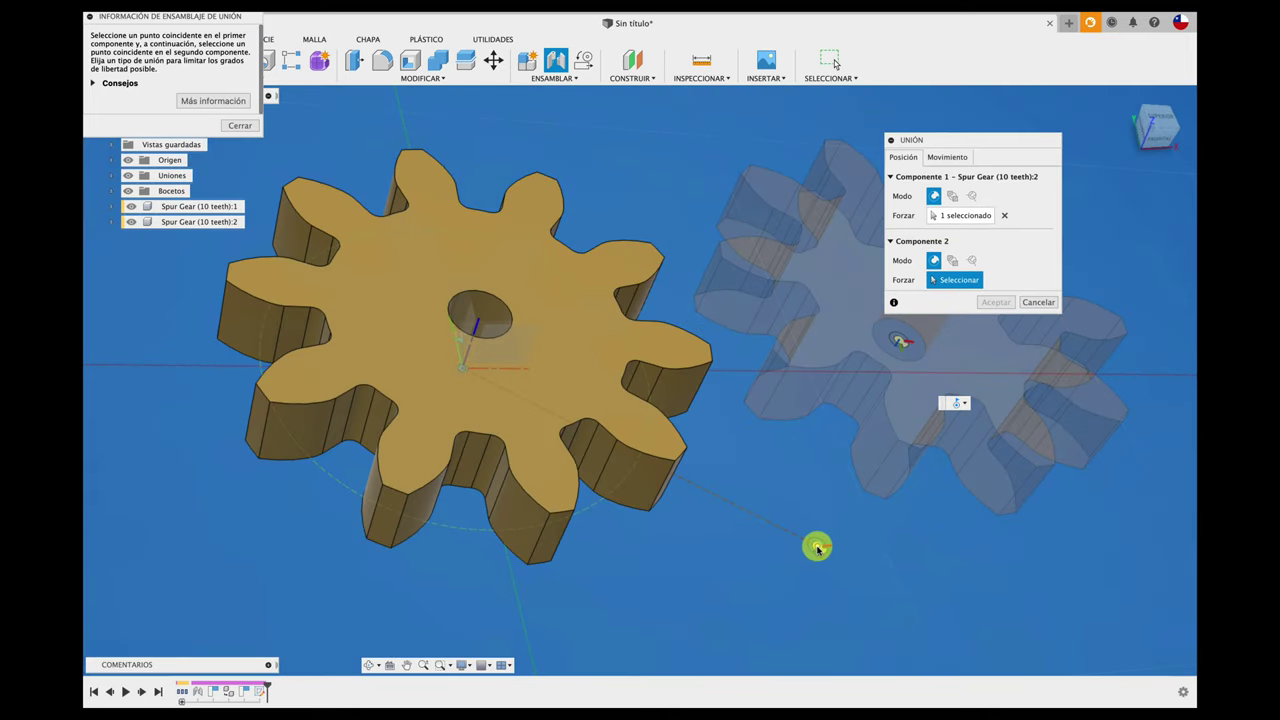
{"action": "left_click", "coordinate": [817, 547]}
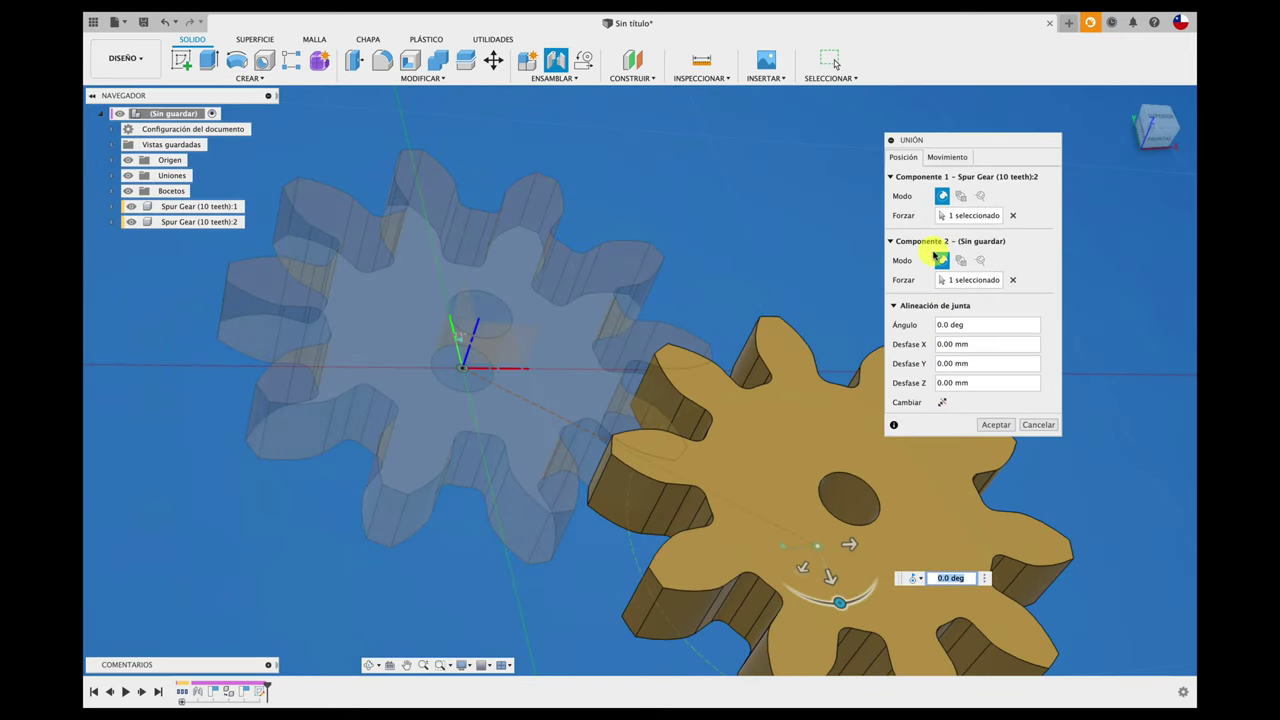
{"action": "left_click", "coordinate": [947, 157]}
{"action": "left_click", "coordinate": [952, 176]}
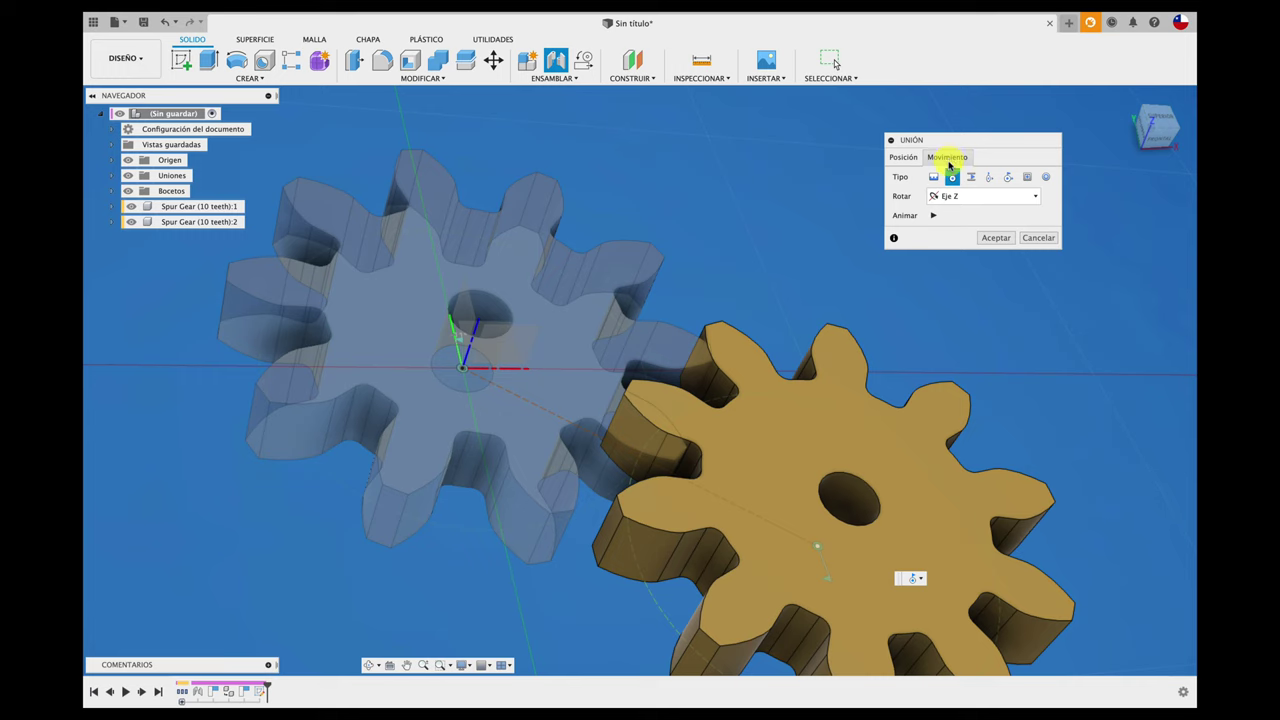
{"action": "left_click", "coordinate": [995, 240]}
{"action": "left_click", "coordinate": [1157, 120]}
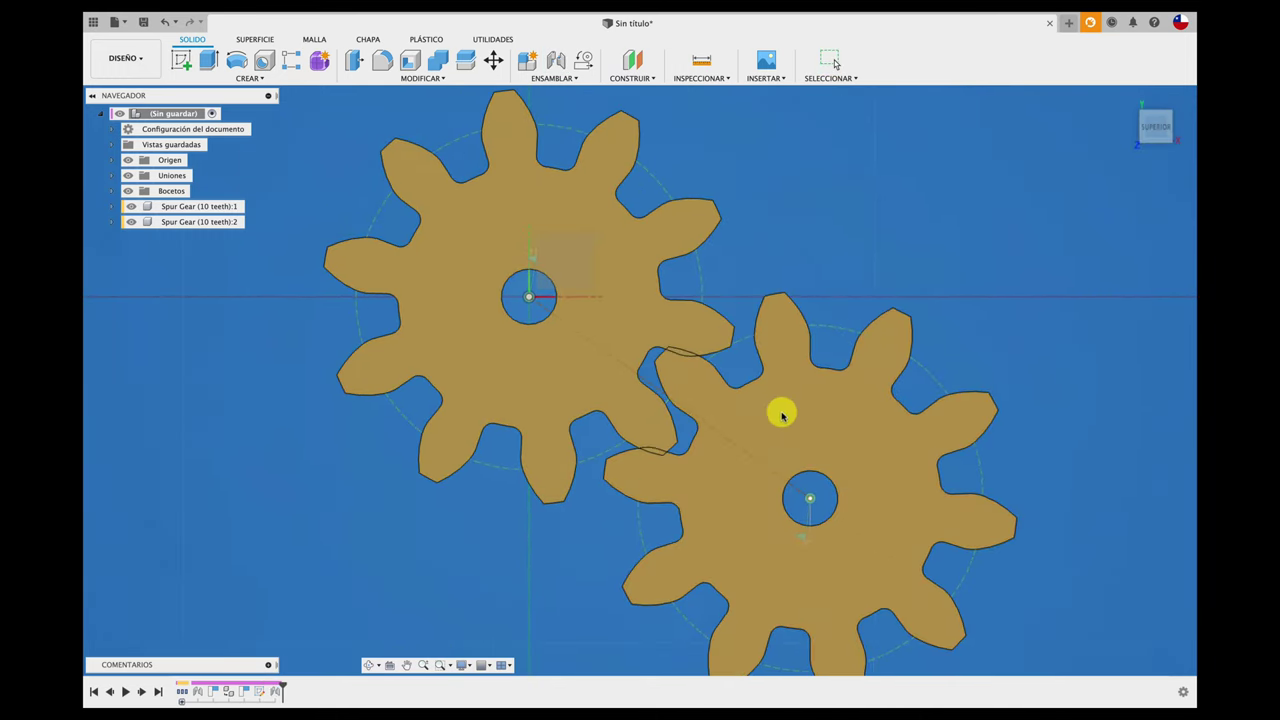
Zoom into the mesh and select both 50 mm pitch circles to confirm they meet.
{"action": "left_click", "coordinate": [780, 414]}
{"action": "scroll", "coordinate": [723, 404], "scroll_direction": "up", "scroll_amount": 3}
{"action": "scroll", "coordinate": [724, 407], "scroll_direction": "up", "scroll_amount": 2}
{"action": "key", "text": "Escape"}
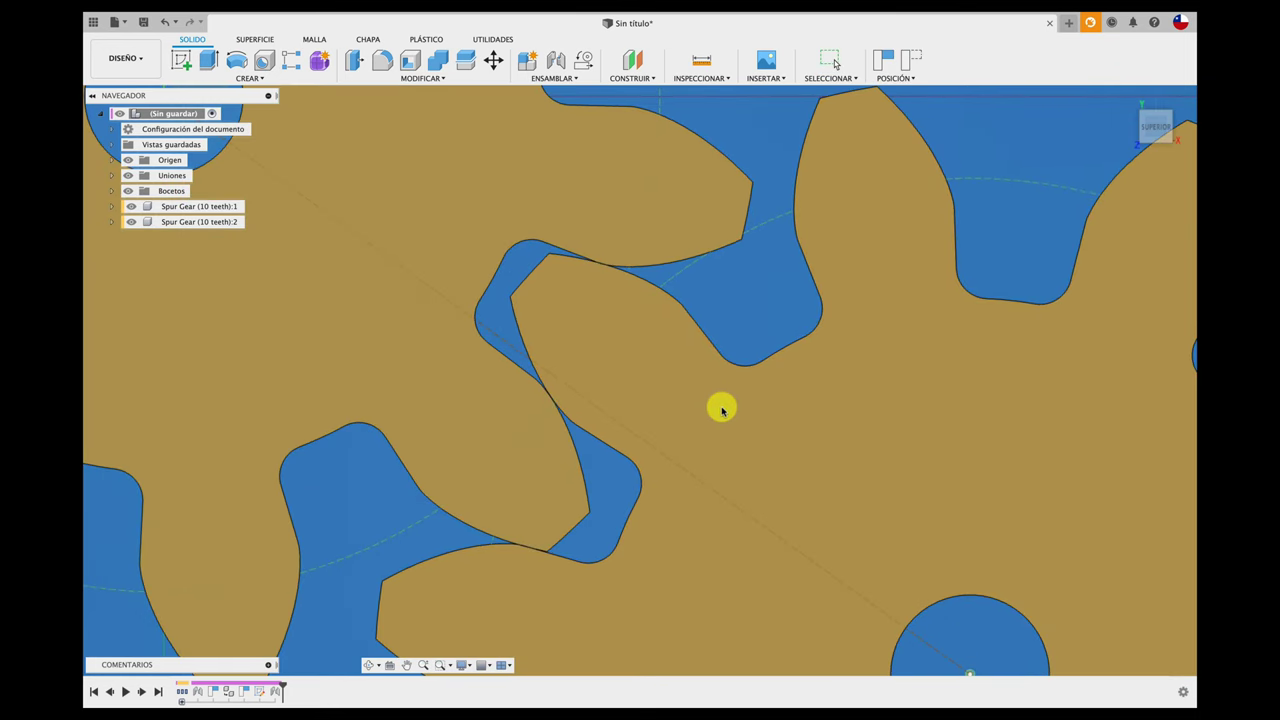
{"action": "left_click", "coordinate": [722, 409]}
{"action": "left_click", "coordinate": [699, 289]}
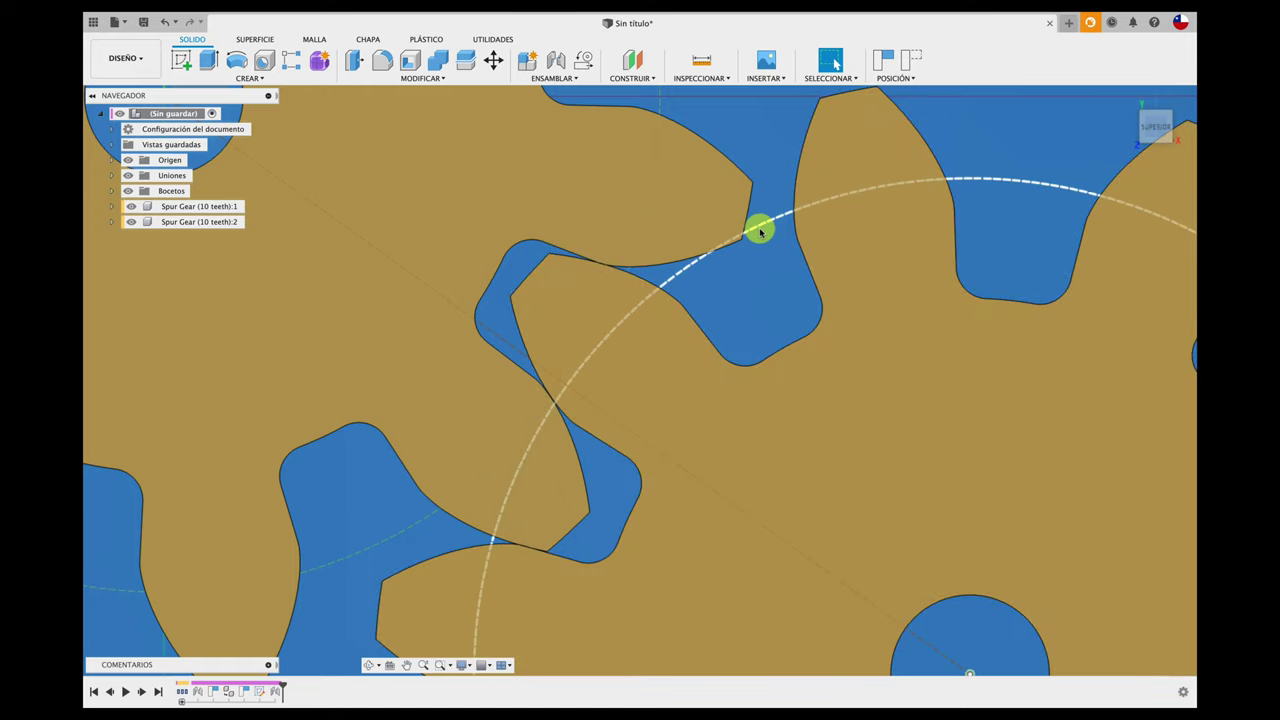
{"action": "left_click", "coordinate": [760, 229]}
{"action": "left_click", "coordinate": [407, 531]}
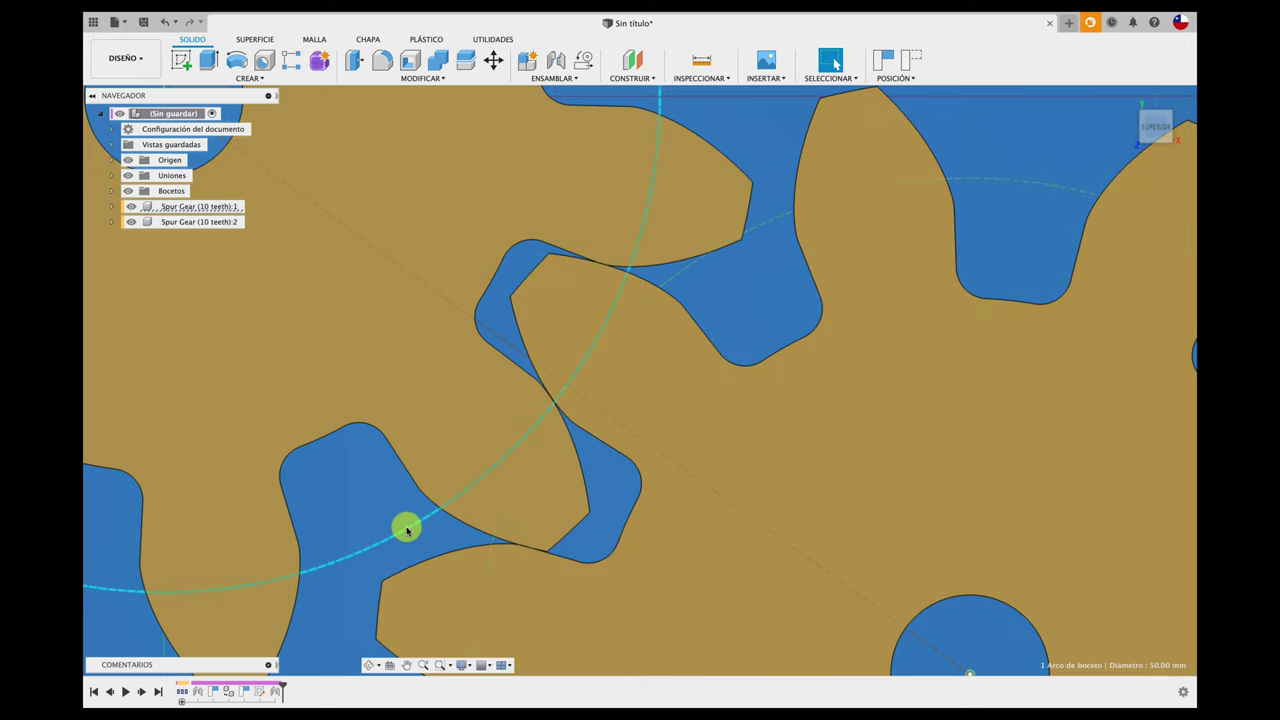
{"action": "key", "text": "F6"}
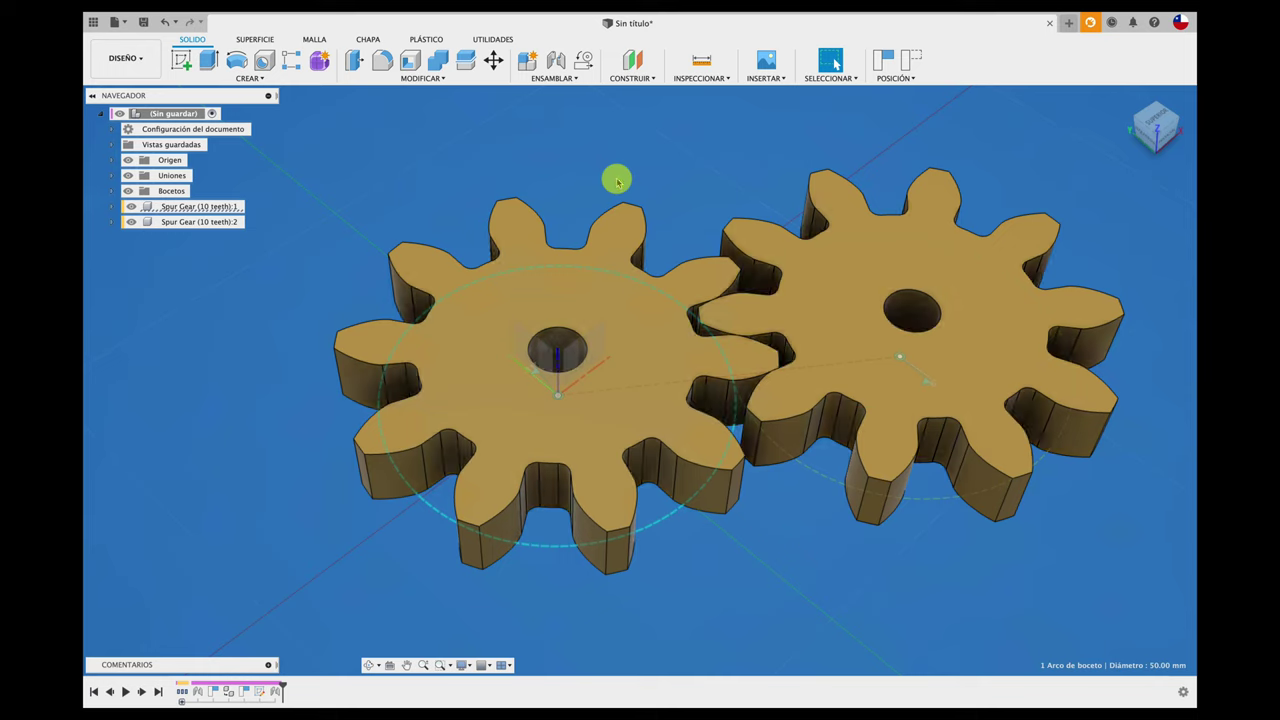
{"action": "left_click", "coordinate": [562, 78]}
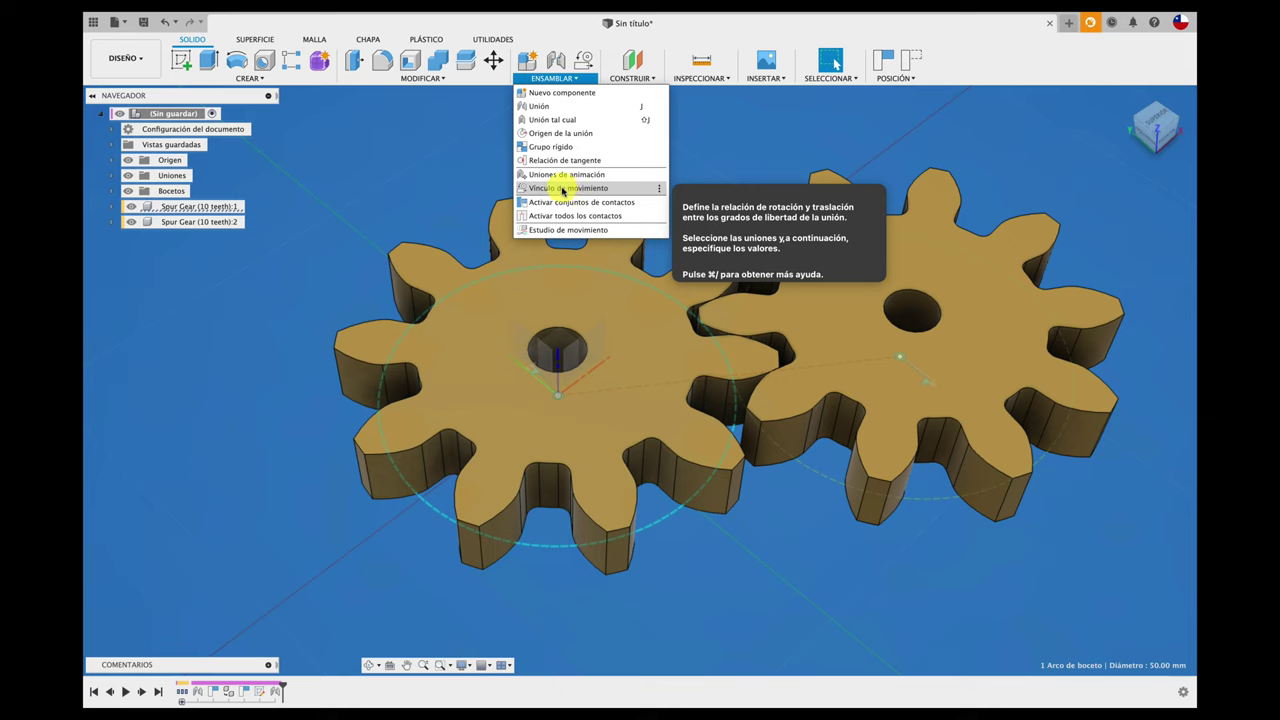
Create a Vínculo de movimiento linking Revolución1 and Revolución2 at 360 deg each.
{"action": "left_click", "coordinate": [585, 60]}
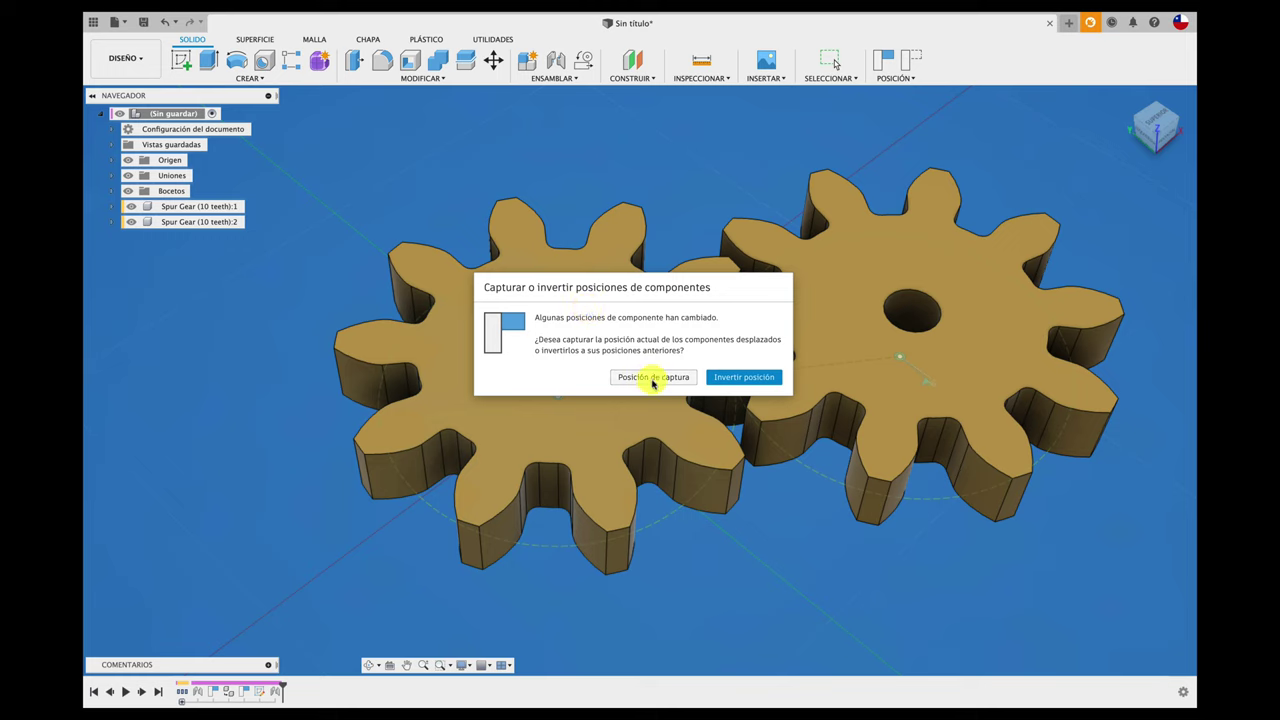
{"action": "left_click", "coordinate": [653, 378]}
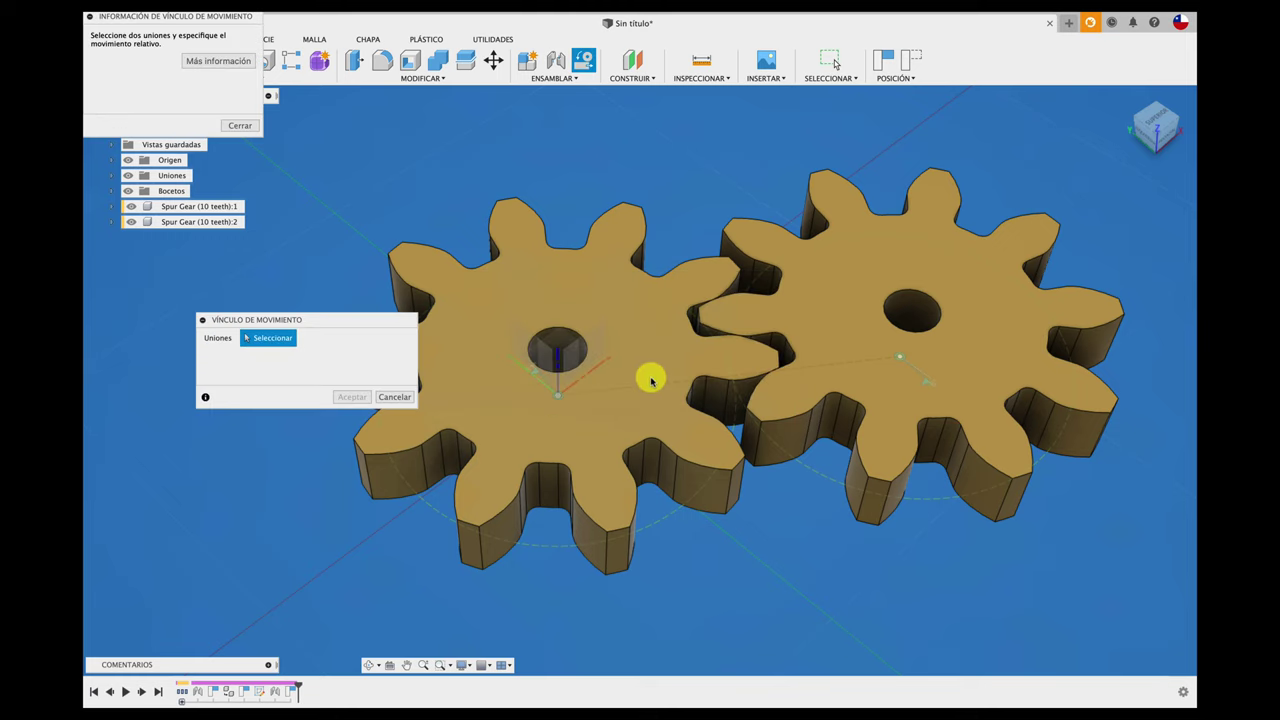
{"action": "left_click", "coordinate": [537, 376]}
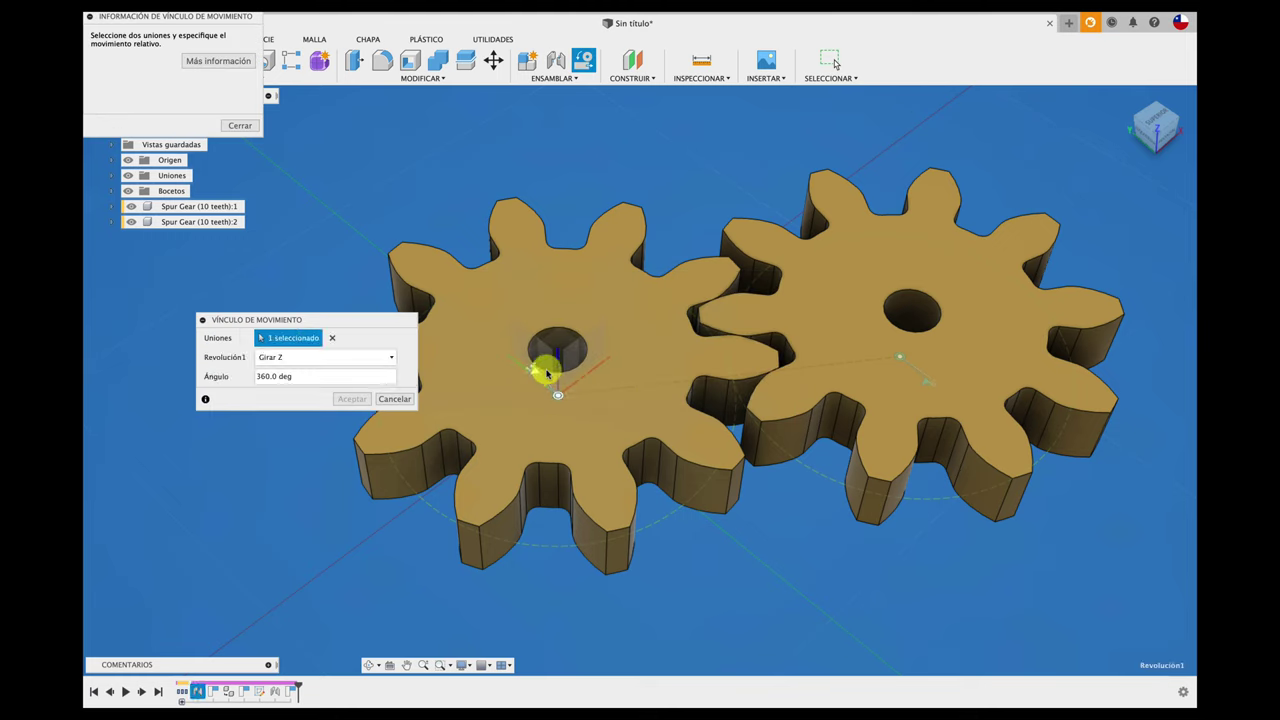
{"action": "left_click", "coordinate": [922, 381]}
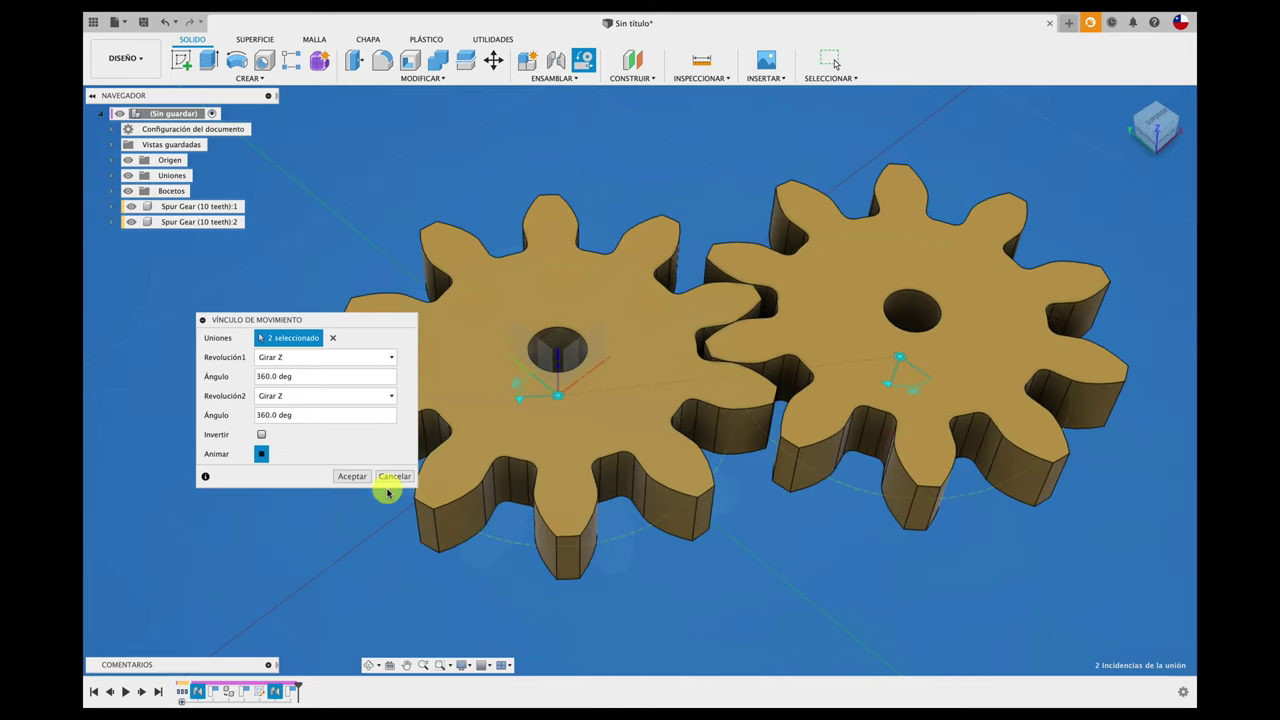
{"action": "left_click", "coordinate": [352, 477]}
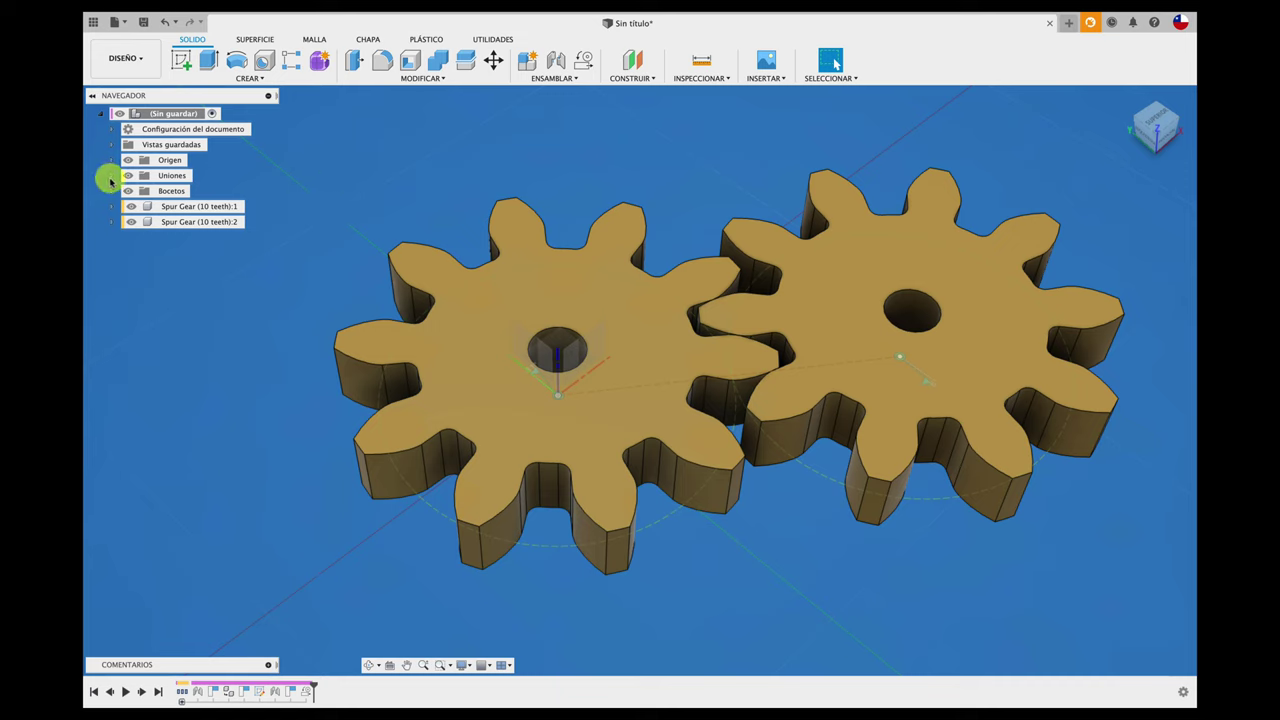
Edit 'Vínculo de movimiento 3' and enable Invertir so the two gears counter-rotate.
{"action": "left_click", "coordinate": [111, 178]}
{"action": "left_click", "coordinate": [199, 226]}
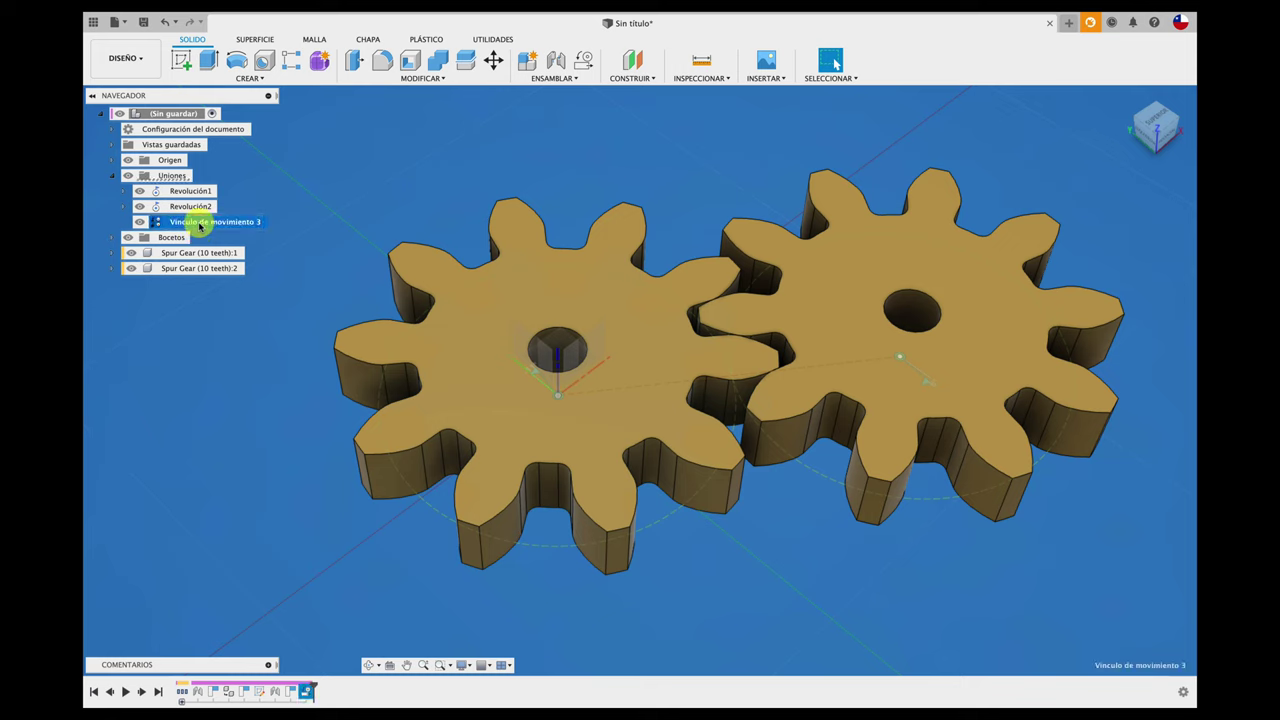
{"action": "right_click", "coordinate": [199, 226]}
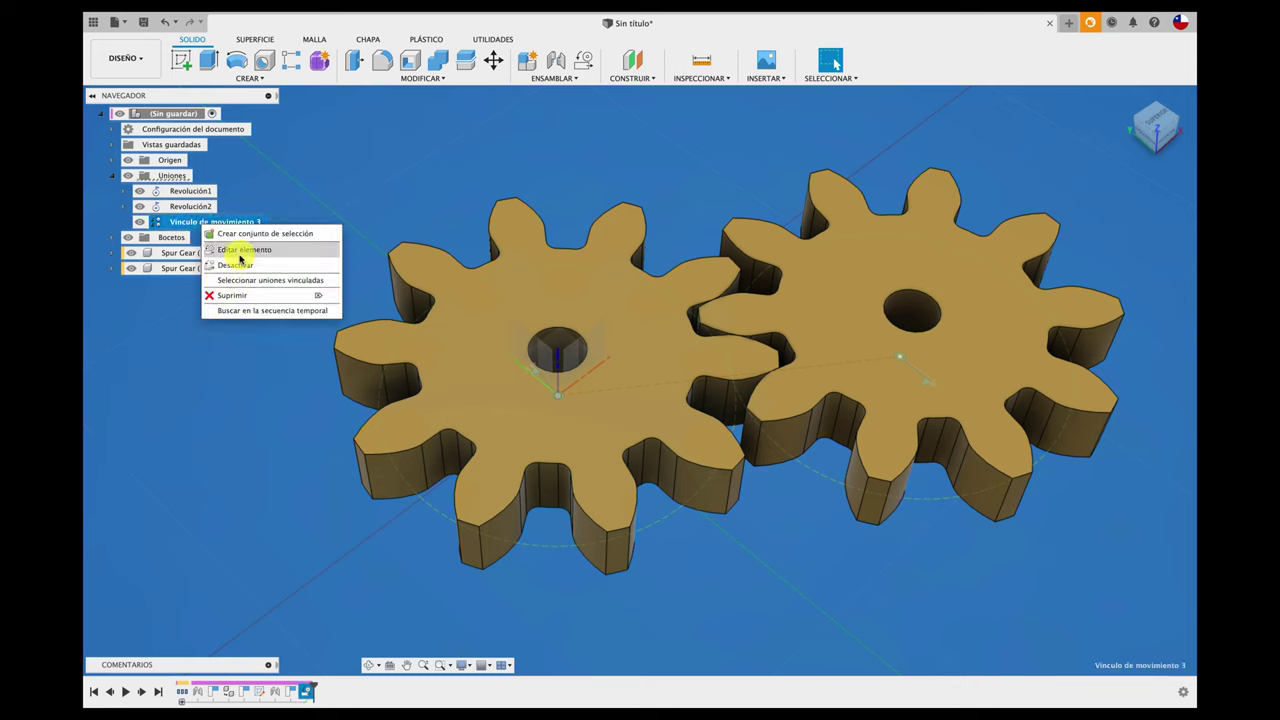
{"action": "left_click", "coordinate": [242, 249]}
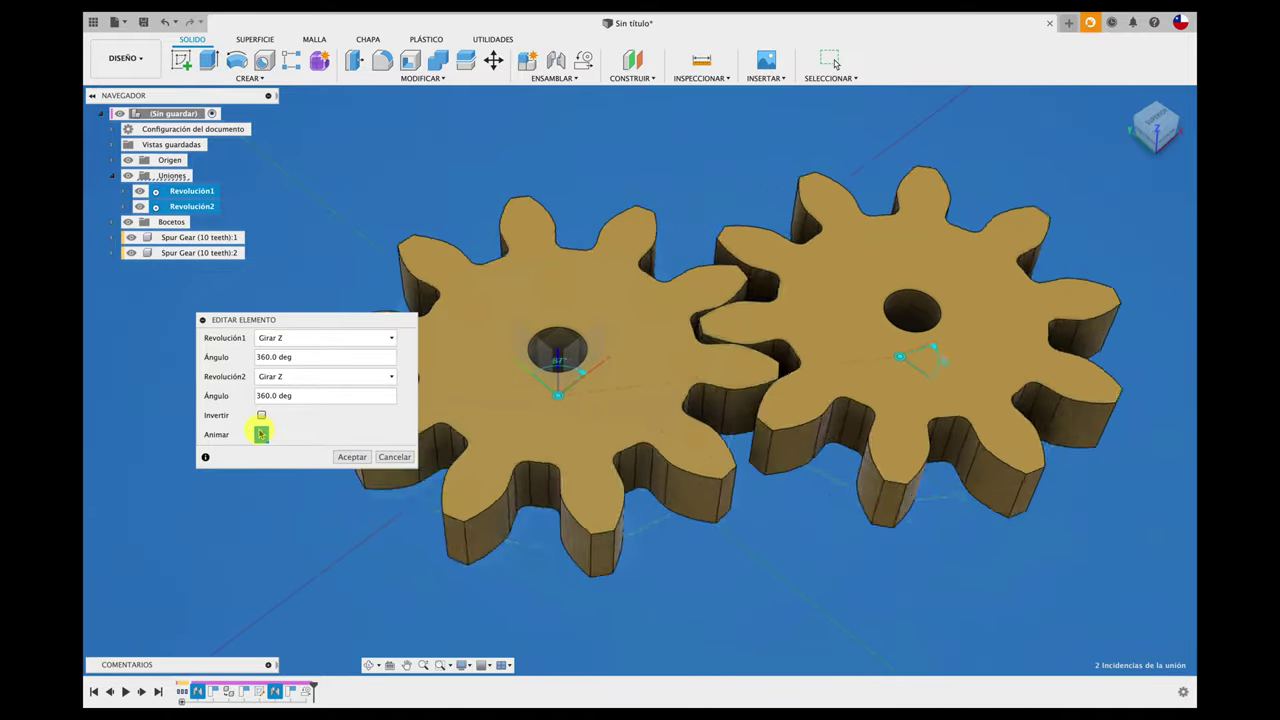
{"action": "left_click", "coordinate": [260, 416]}
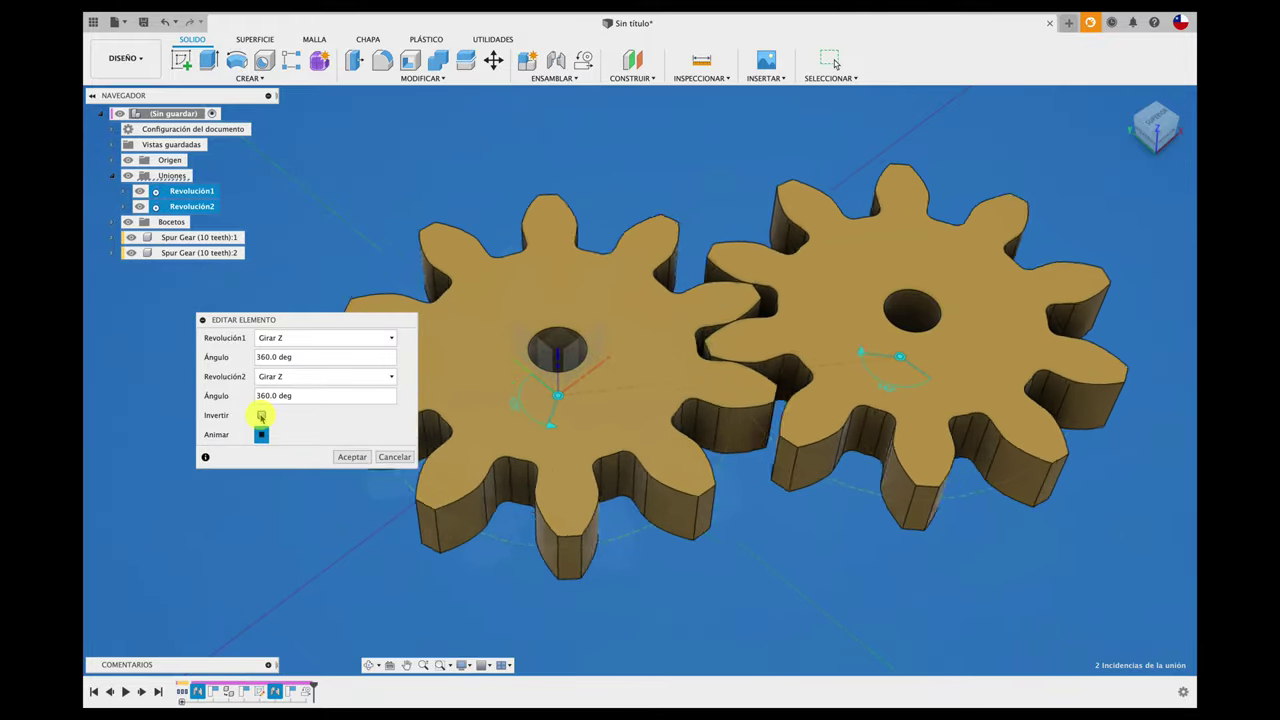
{"action": "left_click", "coordinate": [350, 457]}
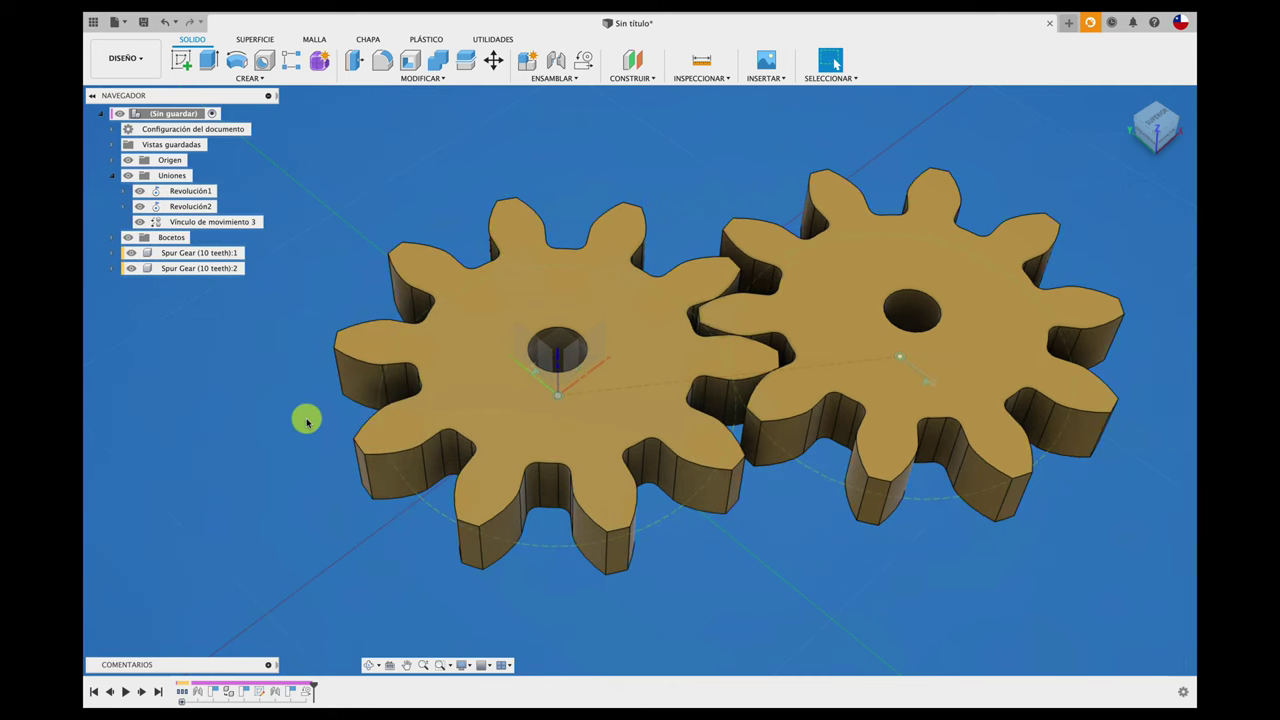
{"action": "left_click", "coordinate": [530, 378]}
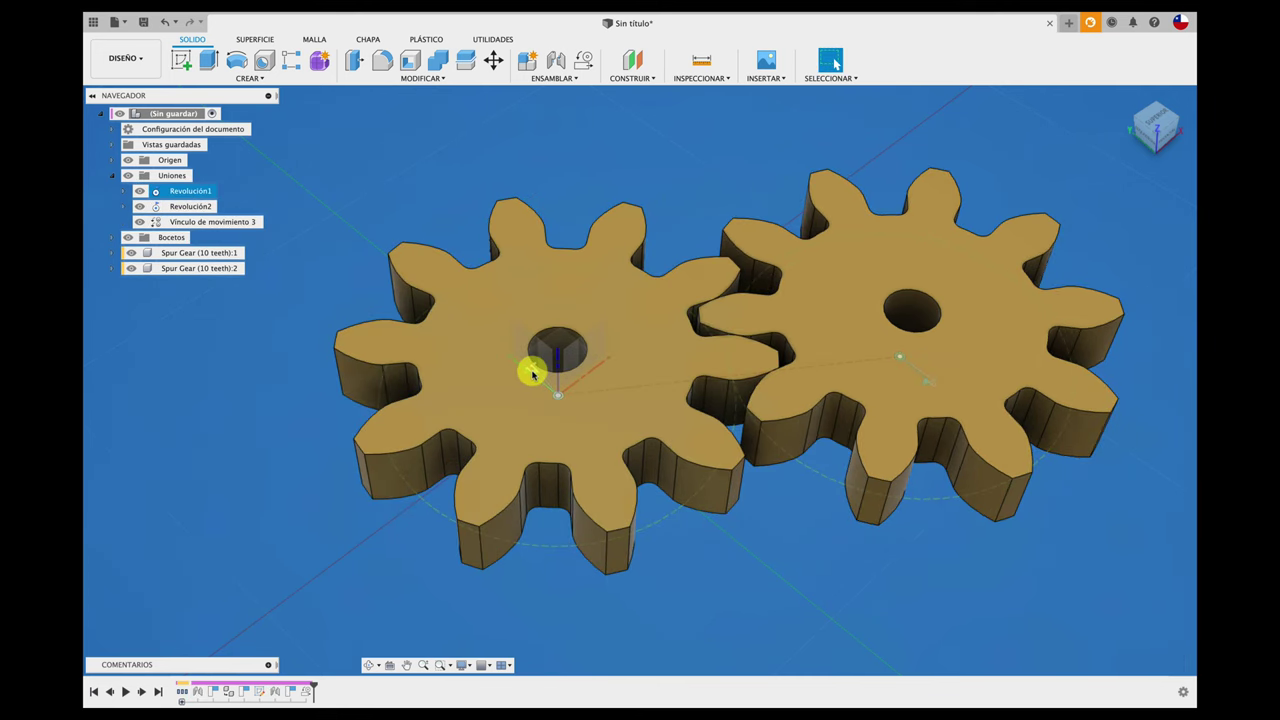
Run Animar el modelo from the Revolución1 joint to play both gears rotating together.
{"action": "right_click", "coordinate": [533, 373]}
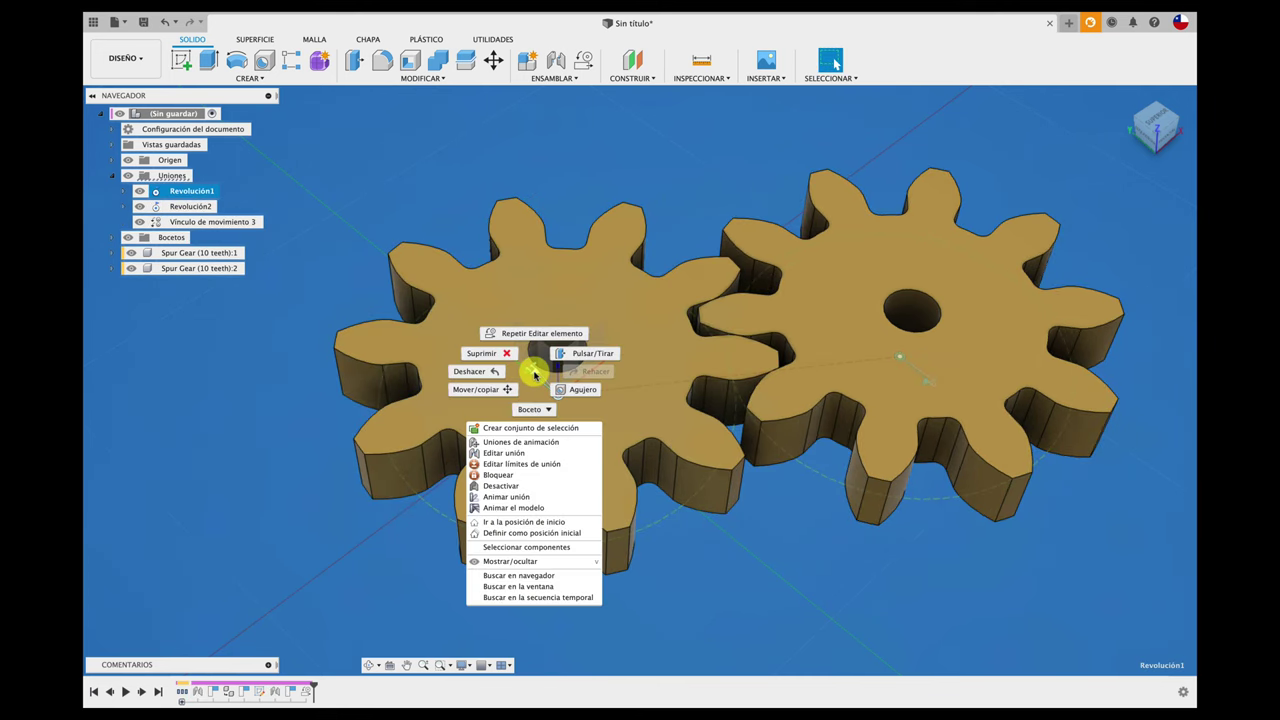
{"action": "left_click", "coordinate": [537, 510]}
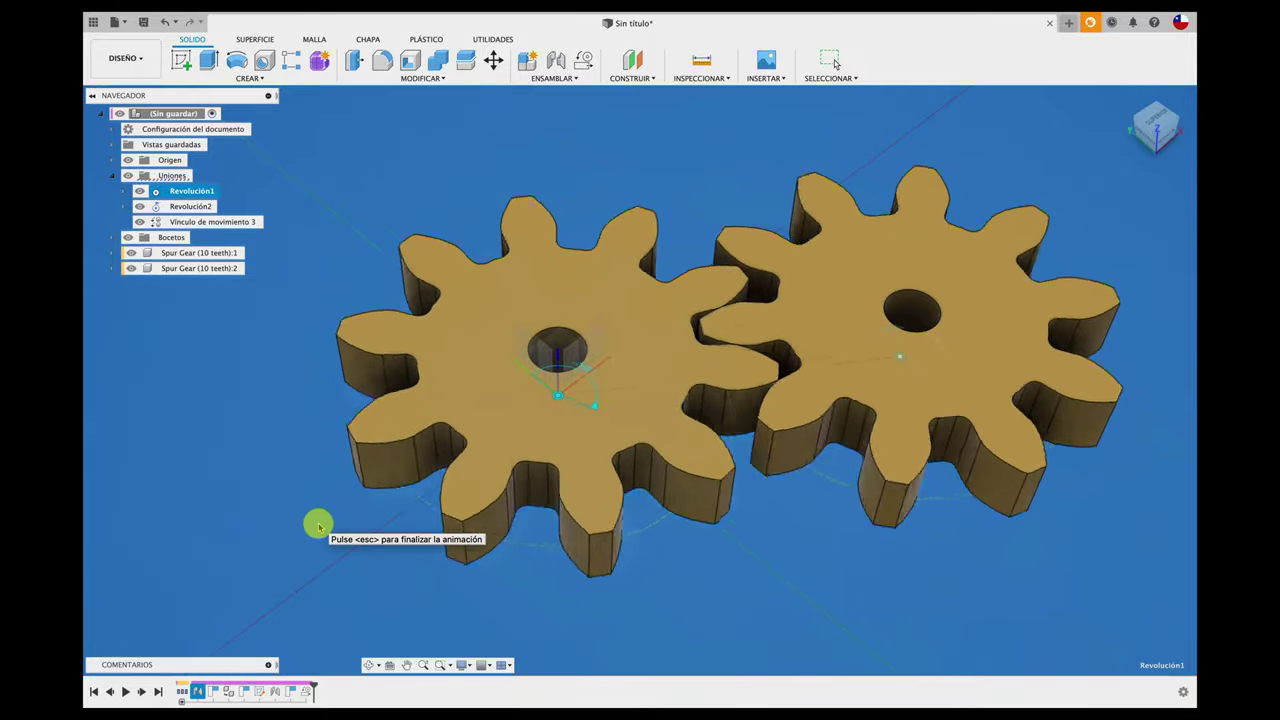